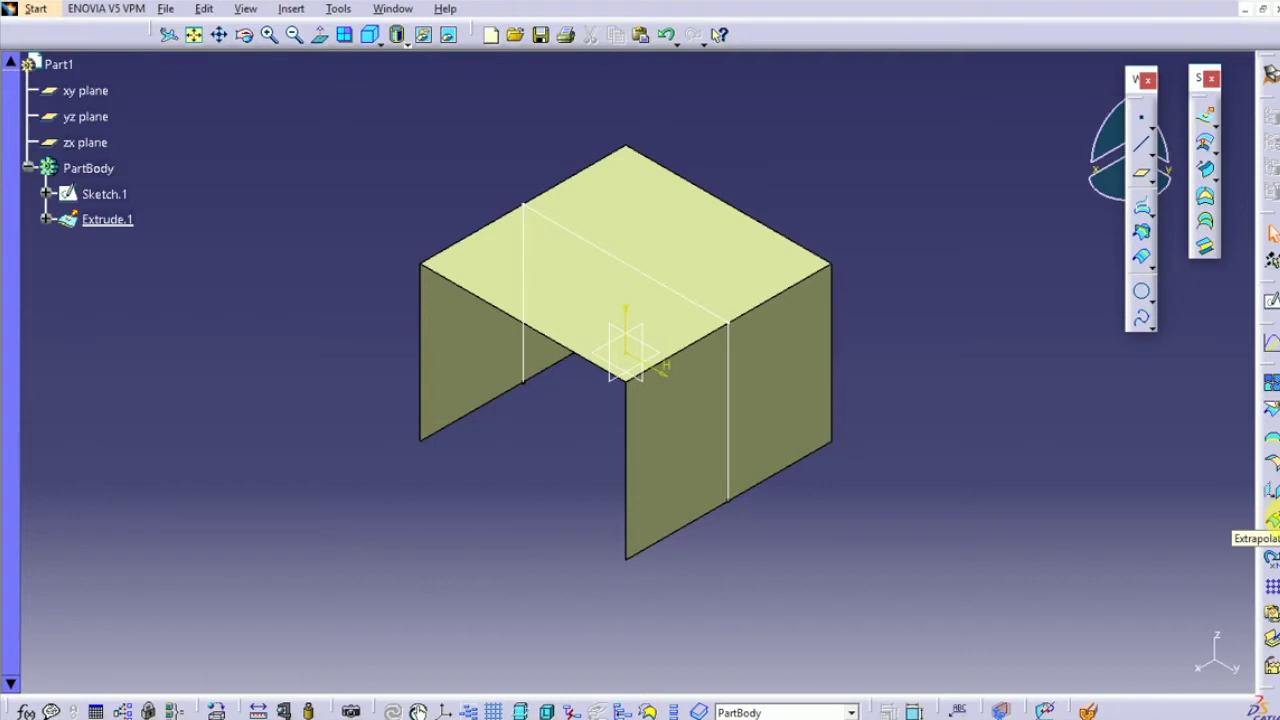
- Set up a 20 mm Extrapolate on the extruded surface, using the lower edge of its side wall as the boundary
{"action": "left_click", "coordinate": [1272, 518]}
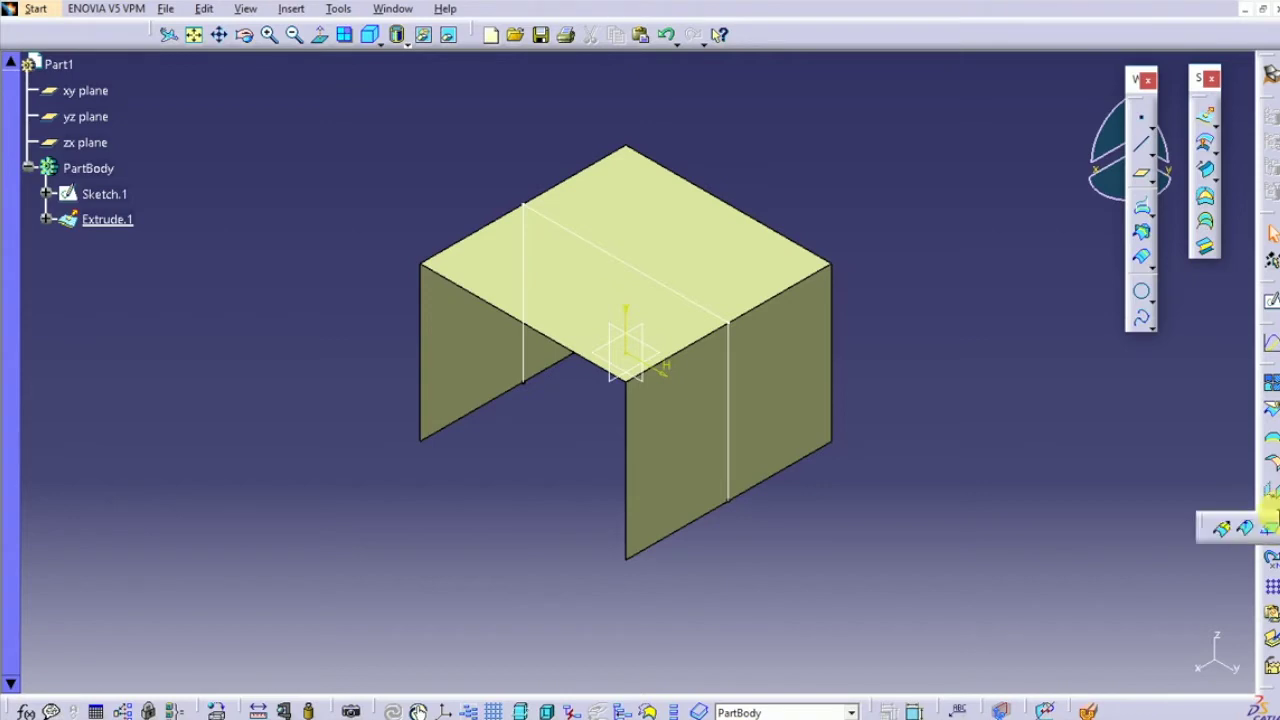
{"action": "left_click", "coordinate": [1222, 527]}
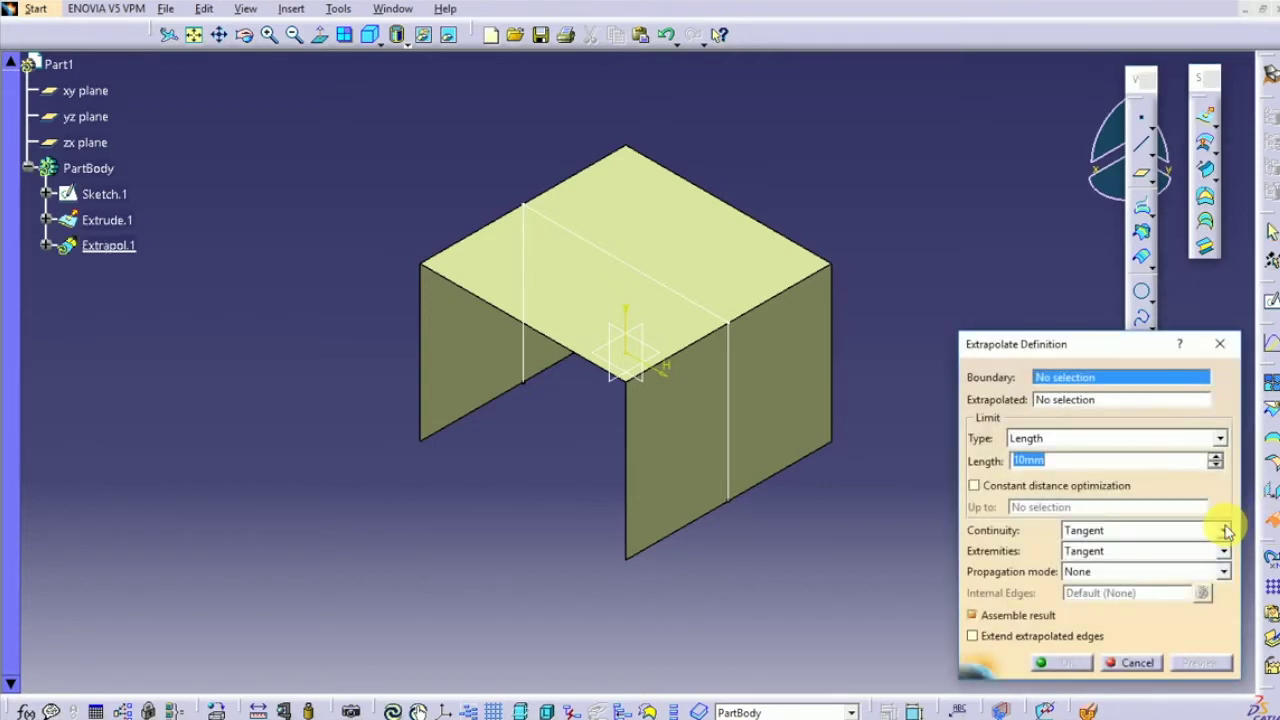
{"action": "left_click", "coordinate": [795, 473]}
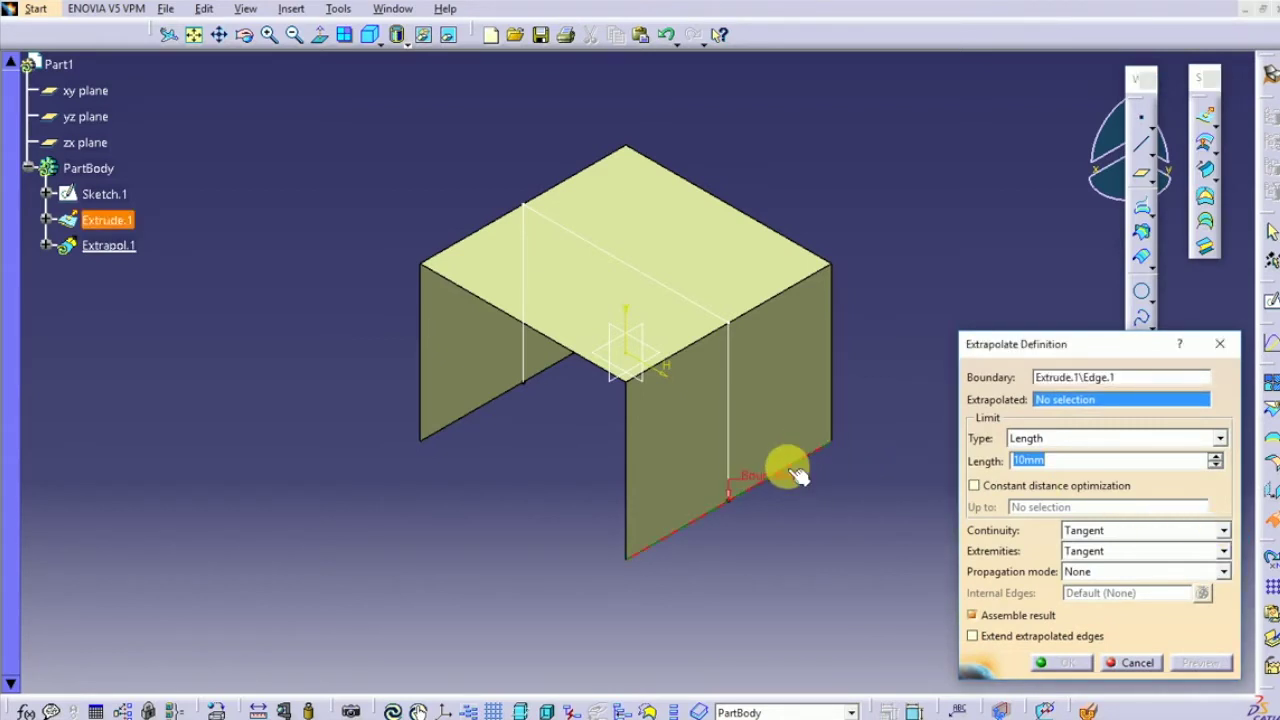
{"action": "left_click", "coordinate": [777, 402]}
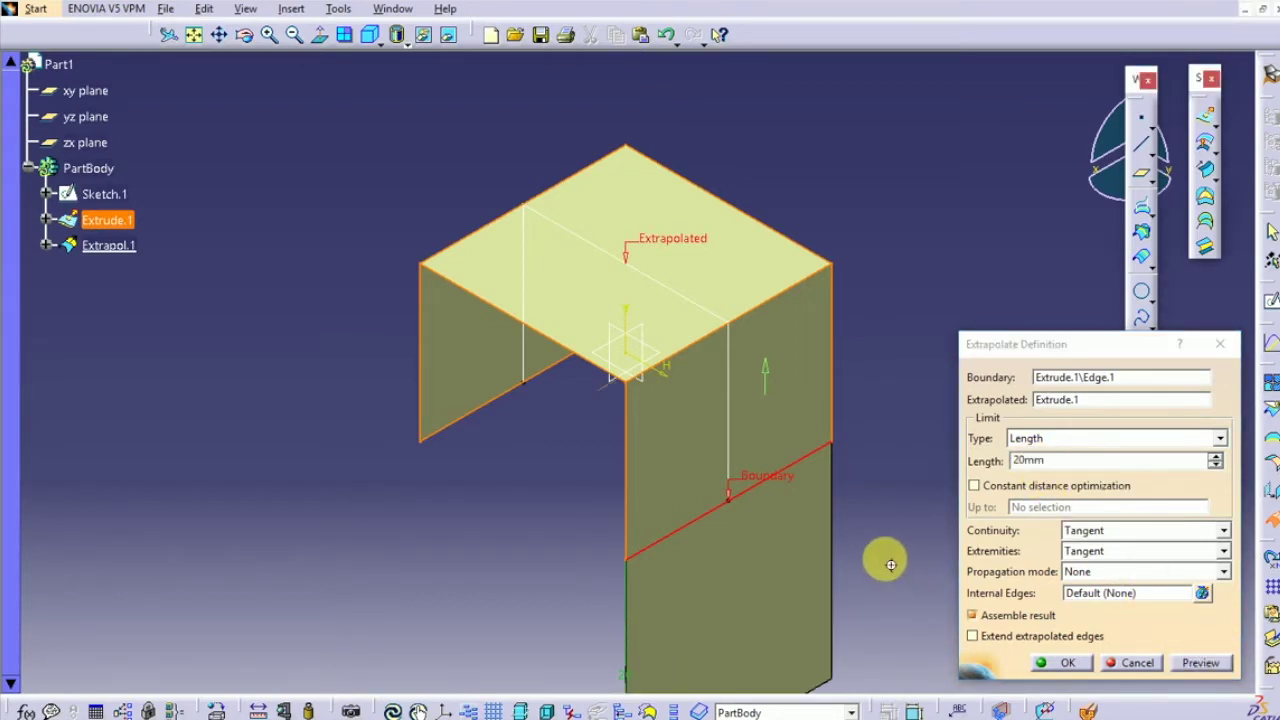
{"action": "middle_click_drag", "start_coordinate": [886, 571], "coordinate": [889, 426]}
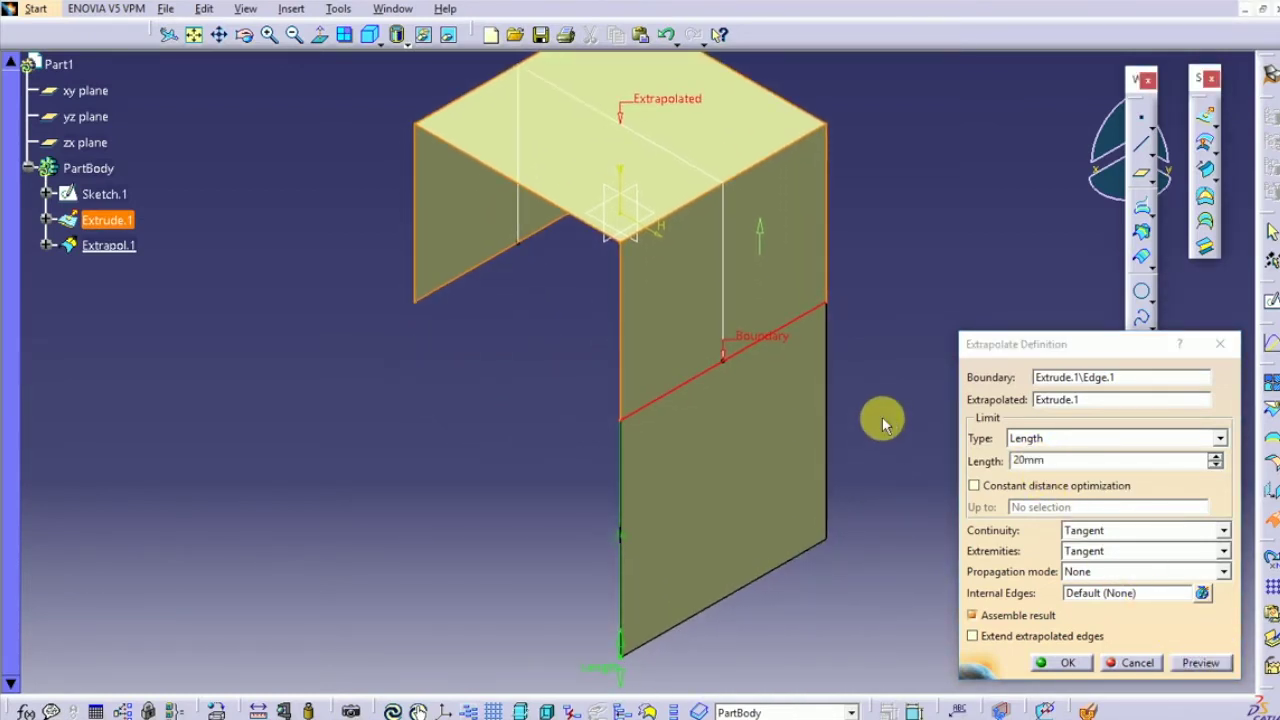
- Change the extrapolation boundary to the front edge of the top face and create the extrapolated surface
{"action": "left_click", "coordinate": [1078, 380]}
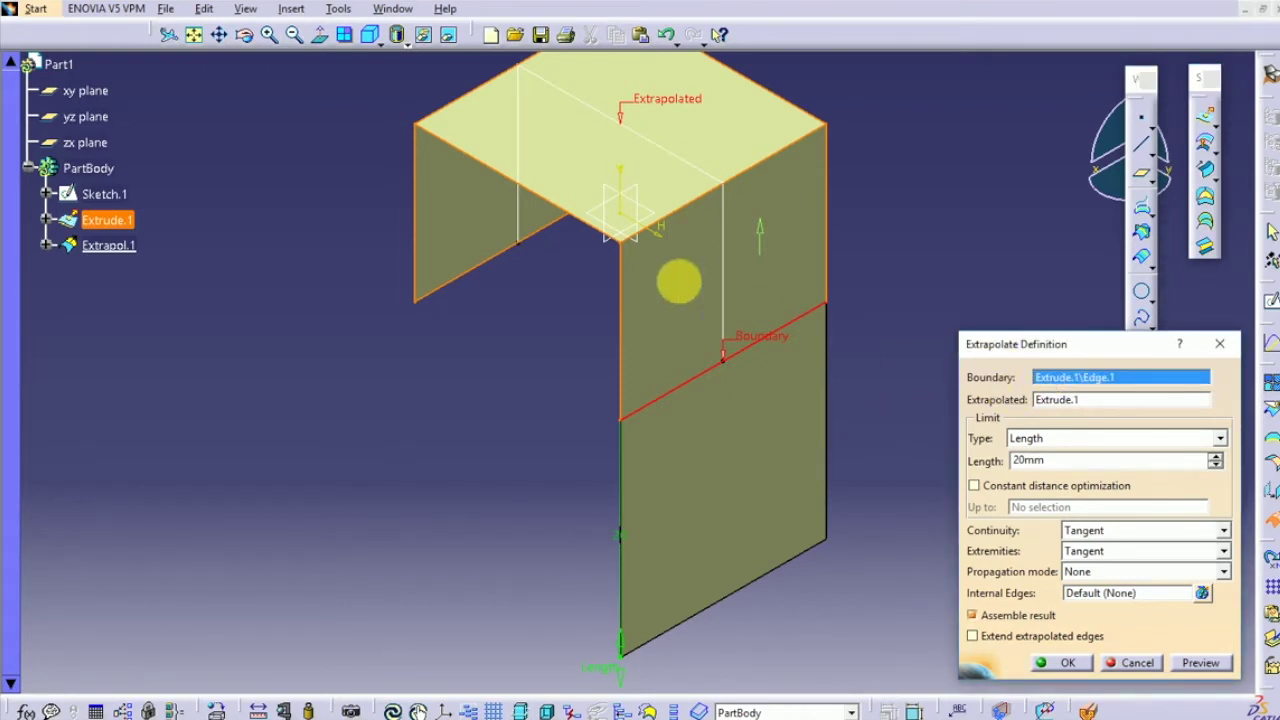
{"action": "left_click", "coordinate": [566, 212]}
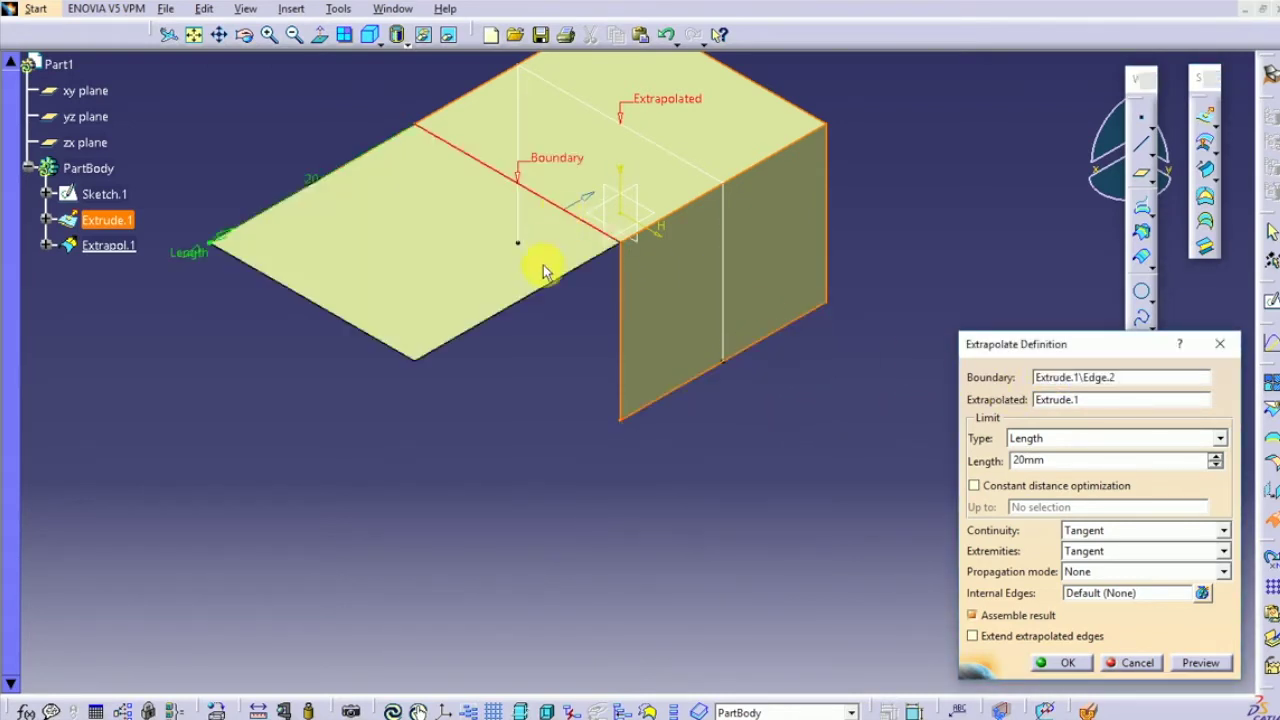
{"action": "middle_click_drag", "start_coordinate": [547, 358], "coordinate": [675, 290]}
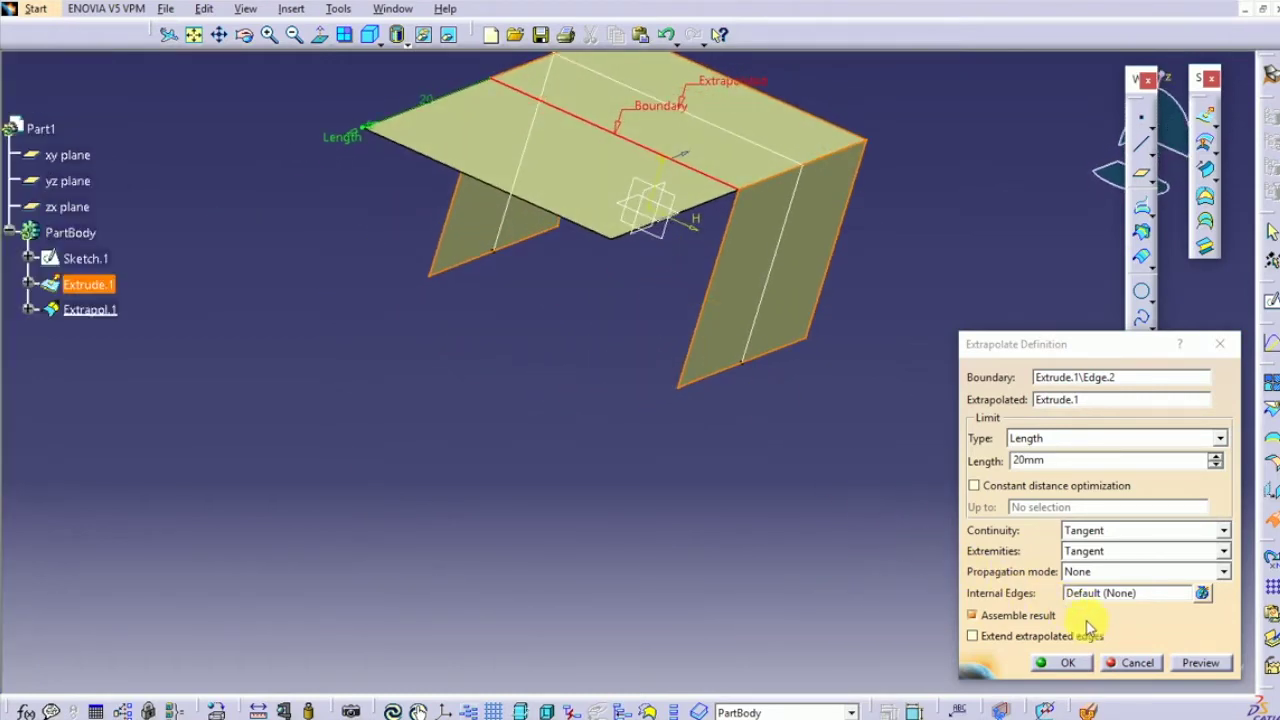
{"action": "left_click", "coordinate": [1064, 663]}
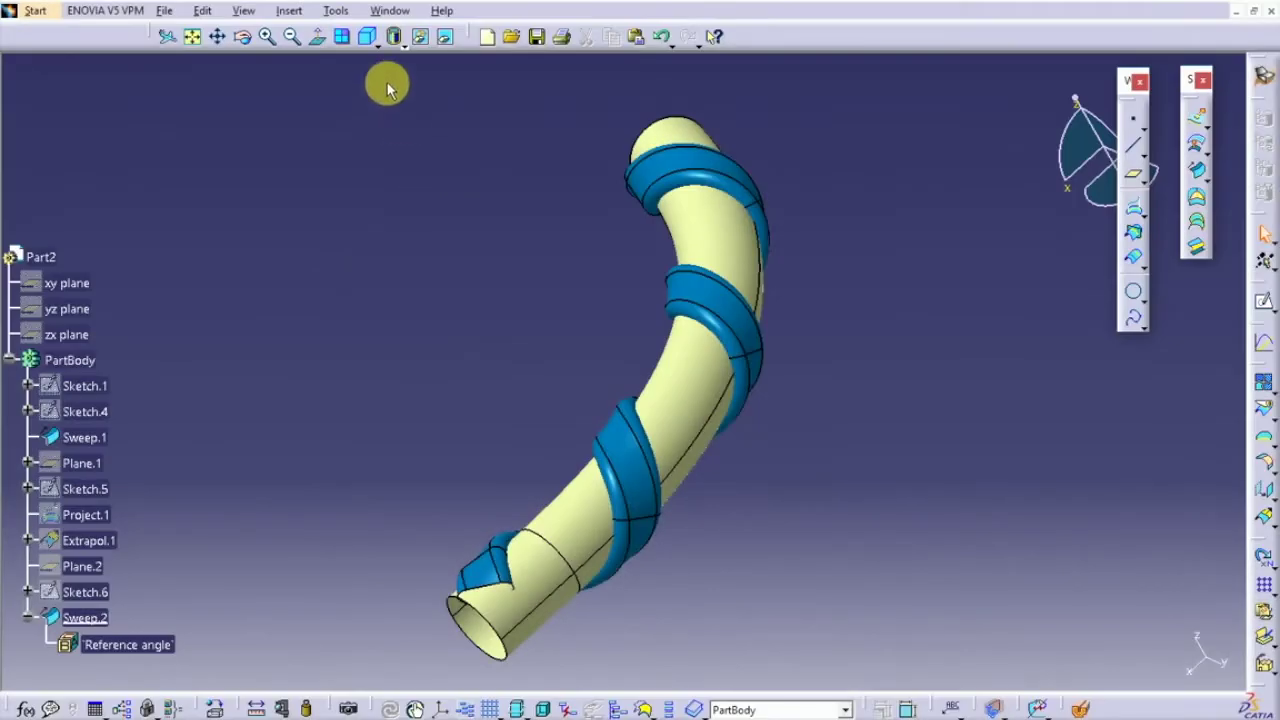
{"action": "left_click", "coordinate": [367, 37]}
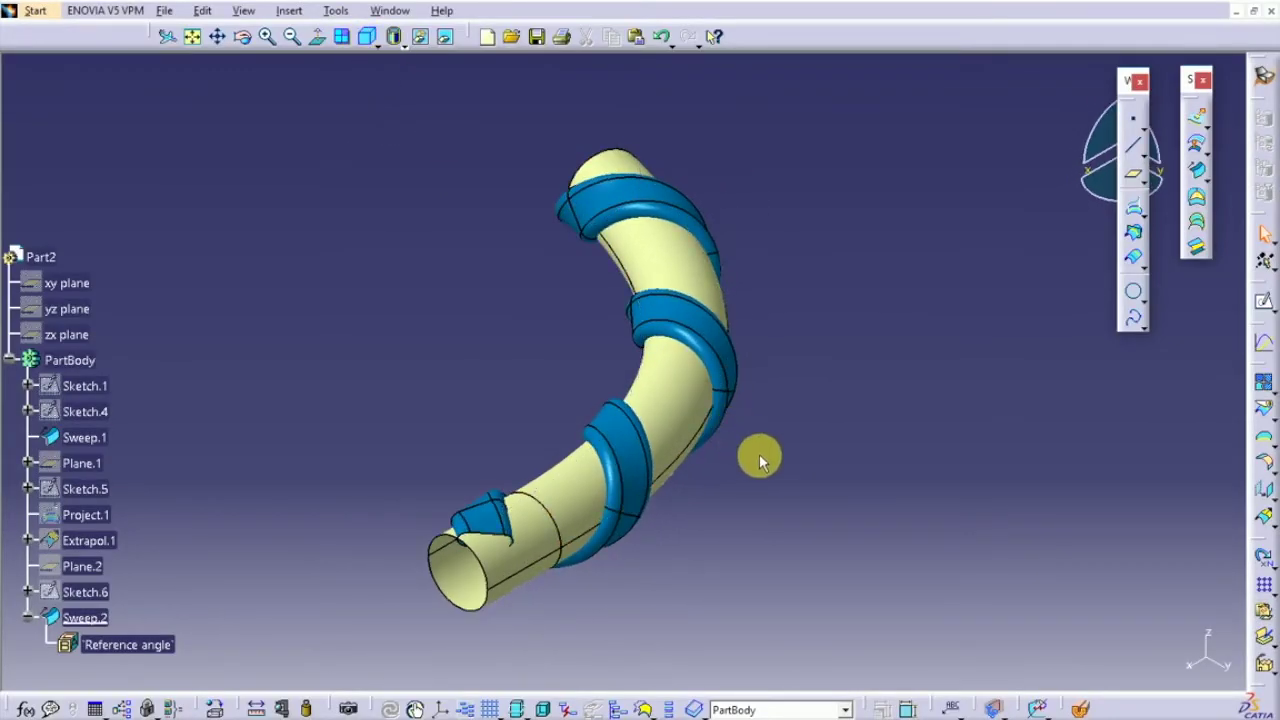
{"action": "middle_click_drag", "start_coordinate": [775, 467], "coordinate": [860, 431]}
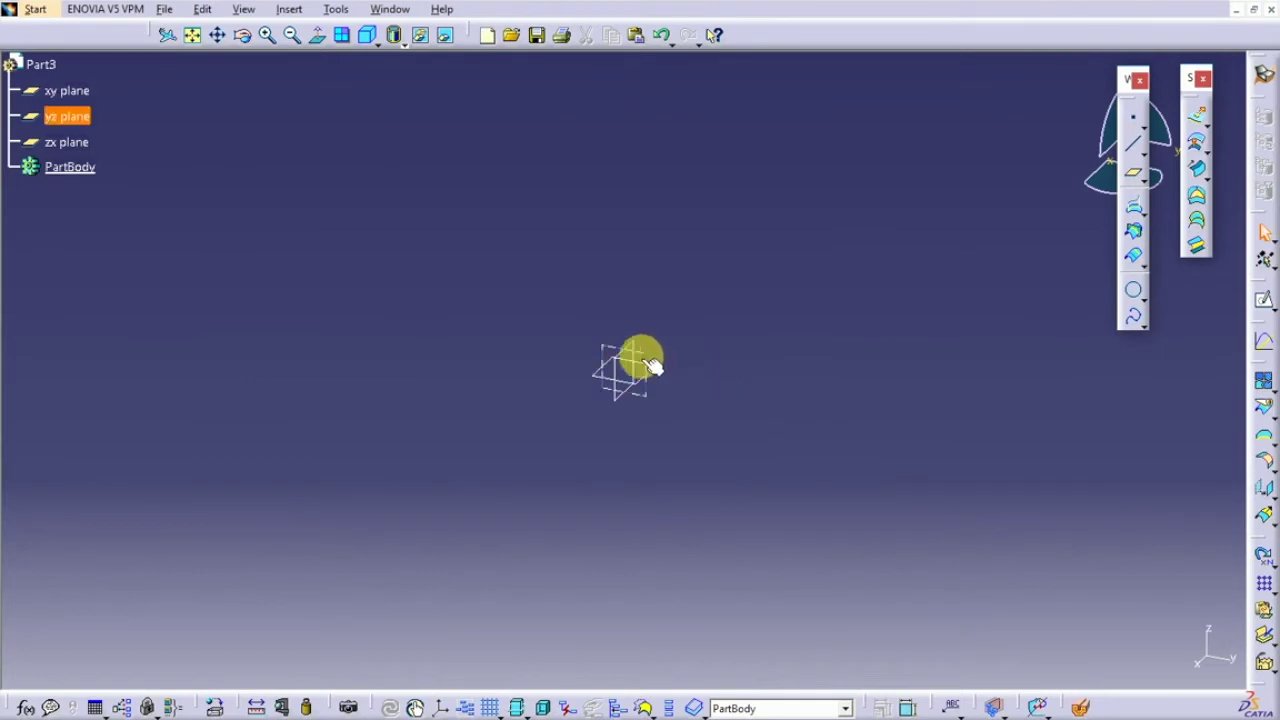
- Sketch a circle about 84 mm in diameter on the yz plane, centred on the origin
{"action": "left_click", "coordinate": [634, 354]}
{"action": "left_click", "coordinate": [648, 360], "text": "ctrl"}
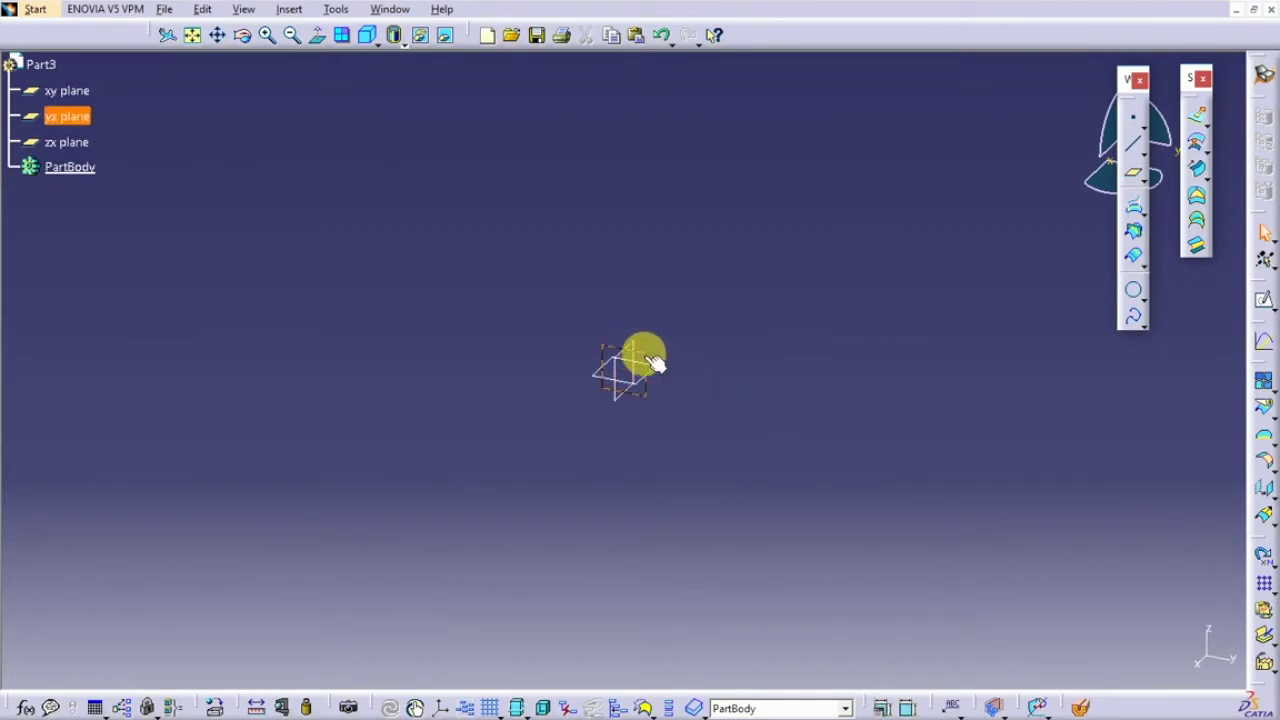
{"action": "left_click", "coordinate": [1263, 303]}
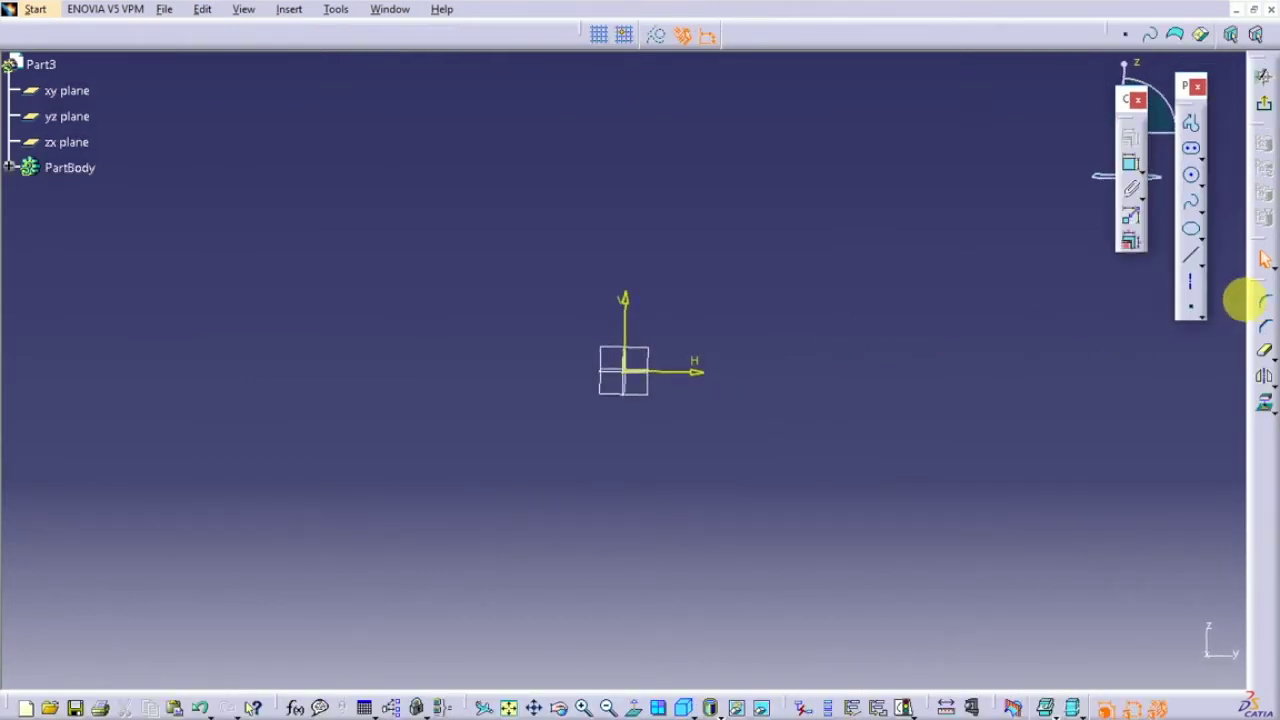
{"action": "left_click", "coordinate": [1190, 181]}
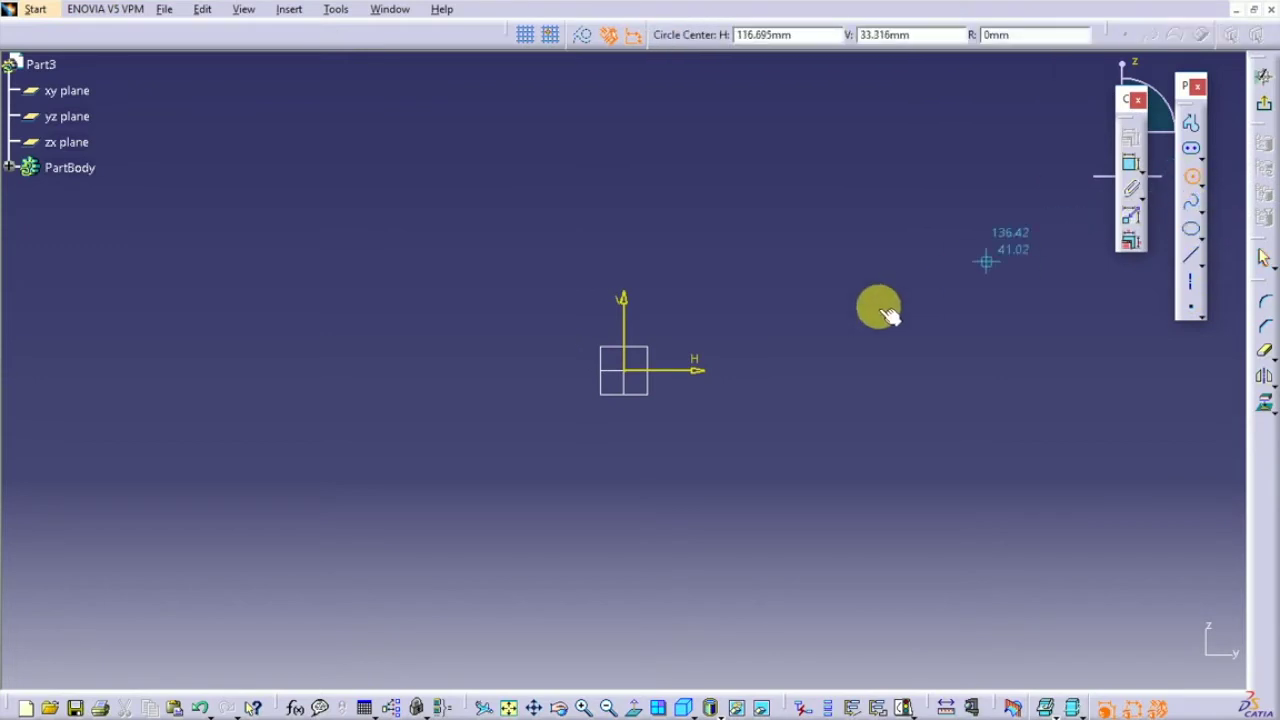
{"action": "left_click", "coordinate": [625, 370]}
{"action": "left_click", "coordinate": [712, 300]}
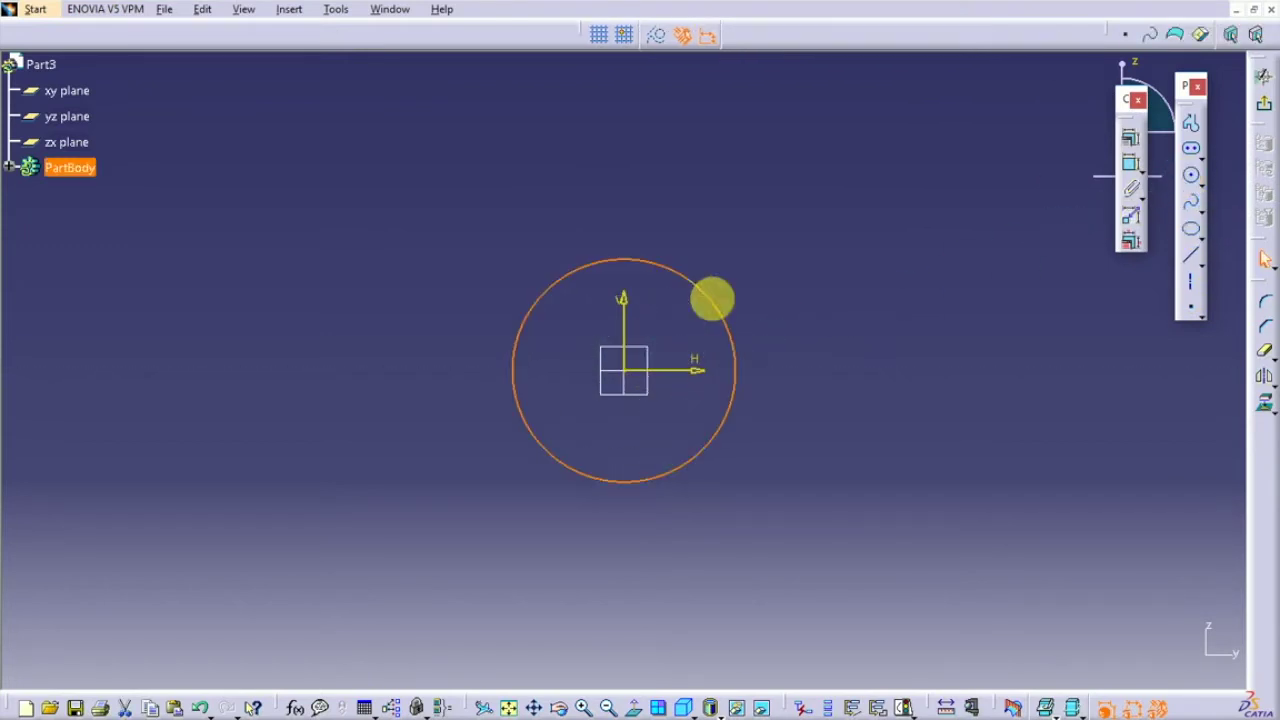
- Constrain the circle's diameter to 100 mm and exit the sketch
{"action": "left_click", "coordinate": [1131, 164]}
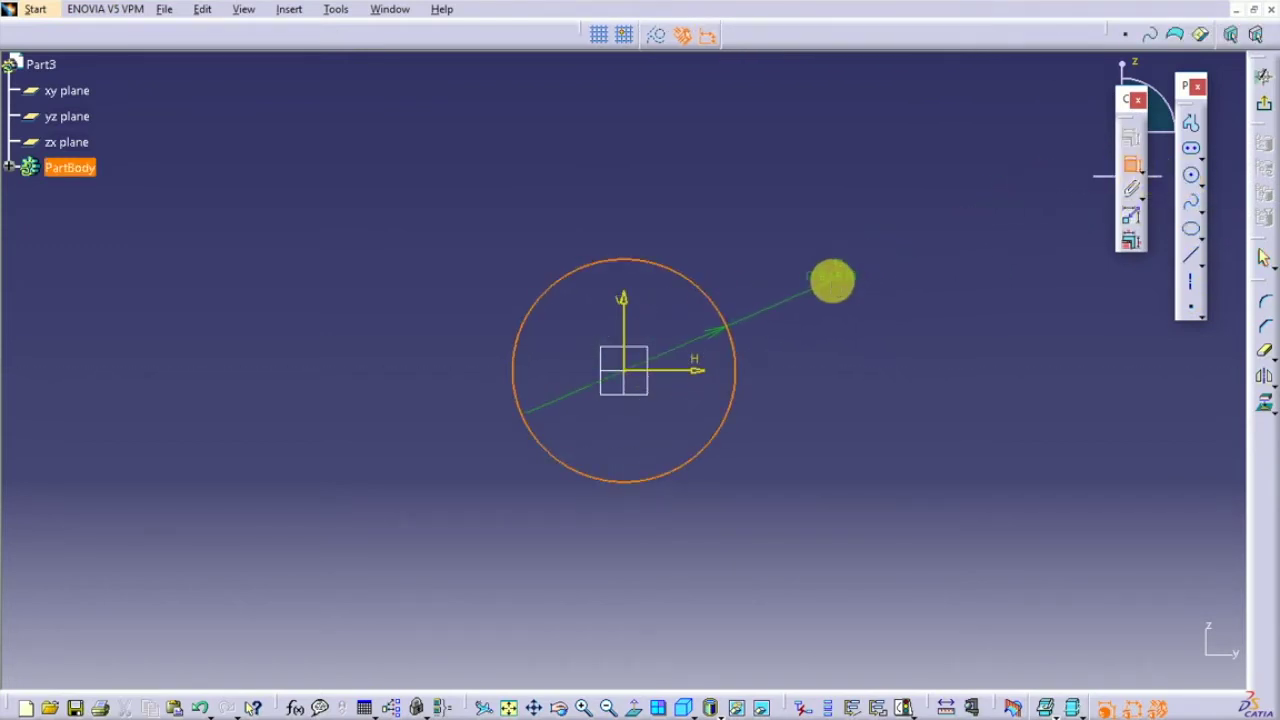
{"action": "left_click", "coordinate": [840, 280]}
{"action": "double_click", "coordinate": [850, 285]}
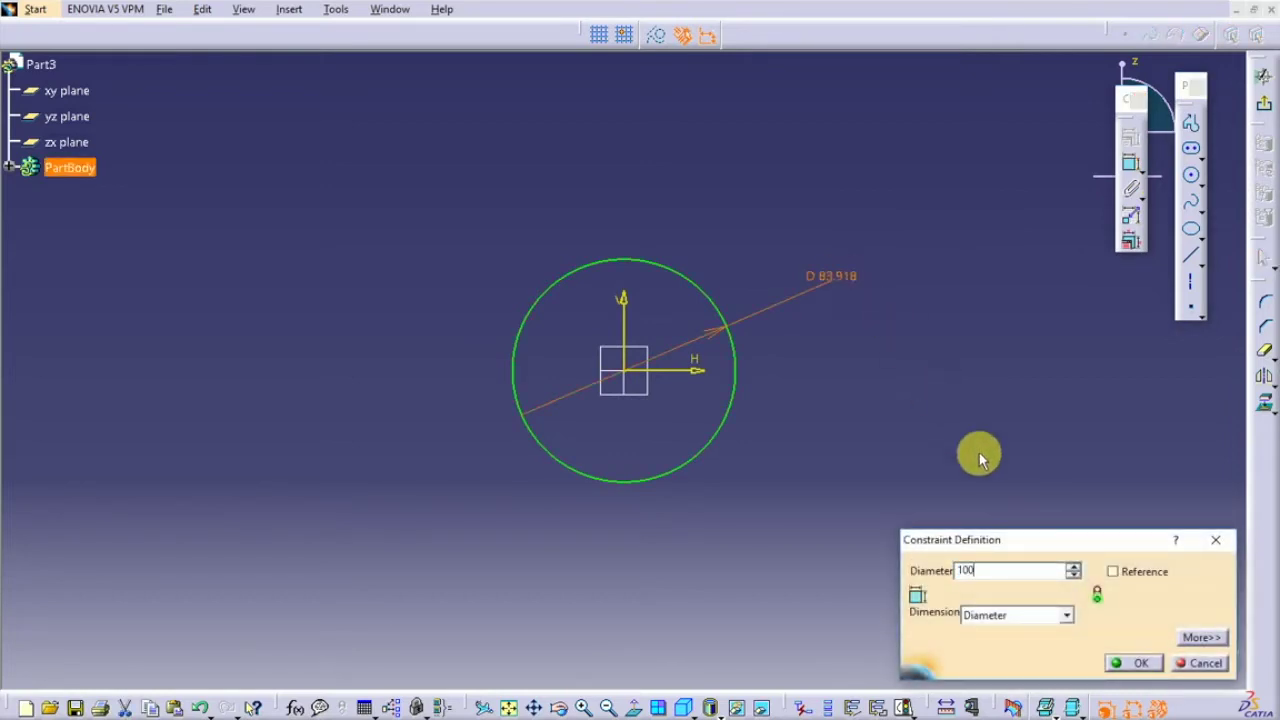
{"action": "left_click", "coordinate": [1134, 667]}
{"action": "left_click", "coordinate": [1051, 423]}
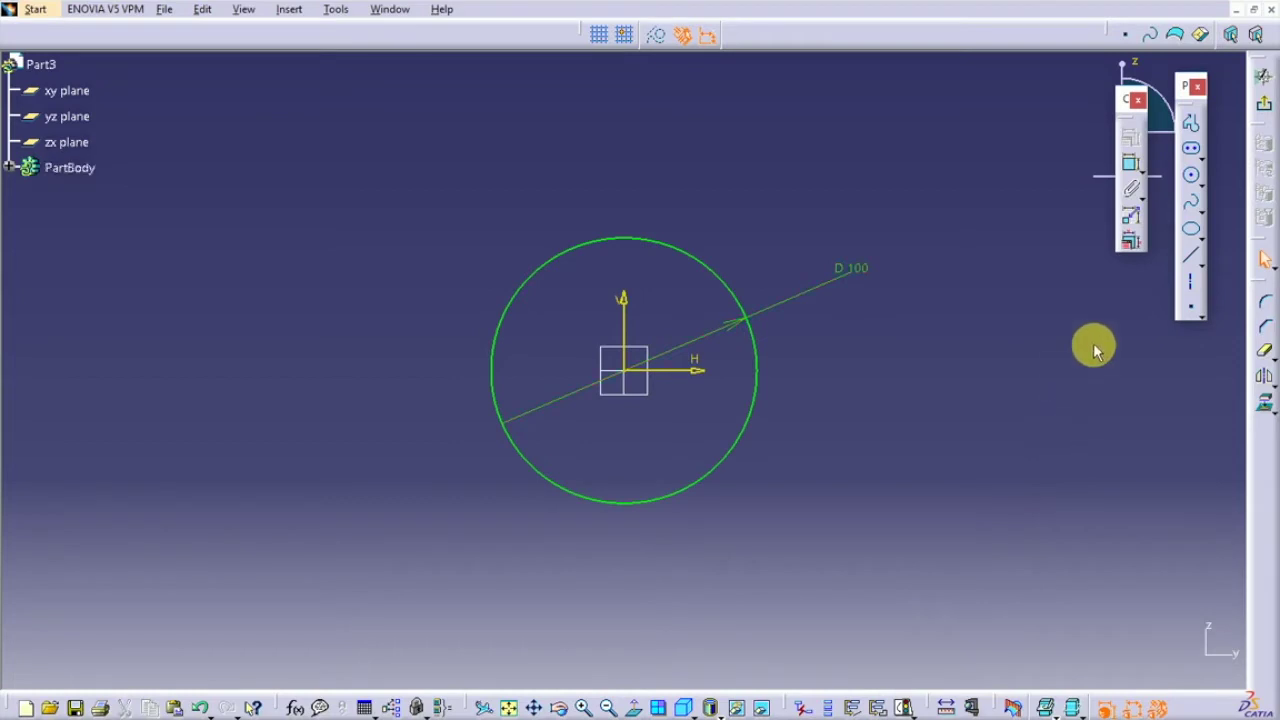
{"action": "left_click", "coordinate": [1265, 110]}
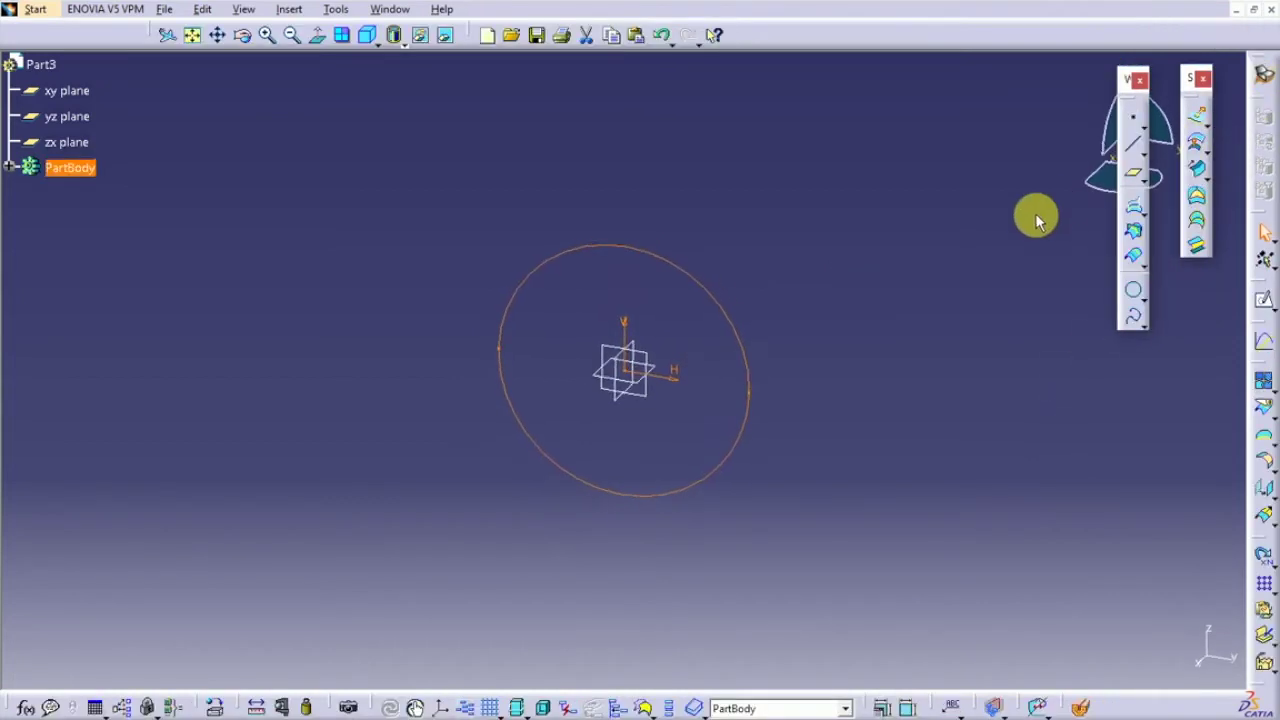
- Sketch a gently curved three-point spline on the xy plane starting at the origin, and exit the sketch
{"action": "left_click", "coordinate": [591, 376]}
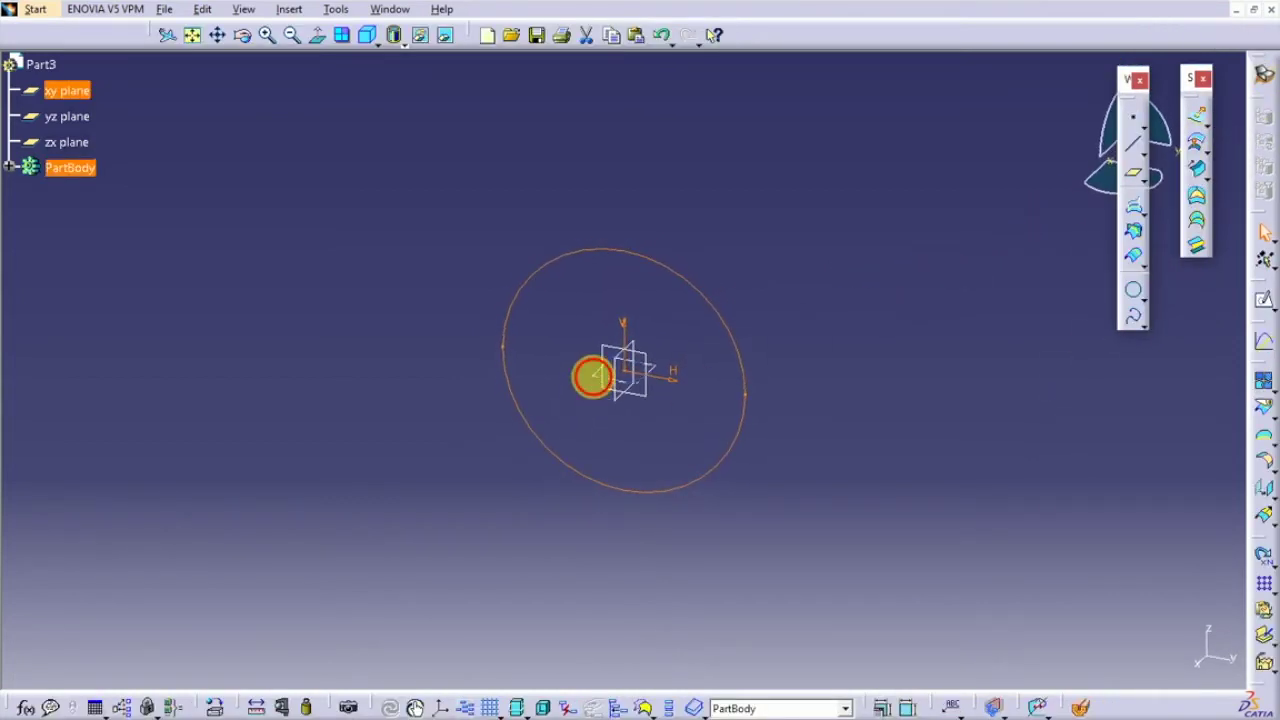
{"action": "left_click", "coordinate": [1267, 302]}
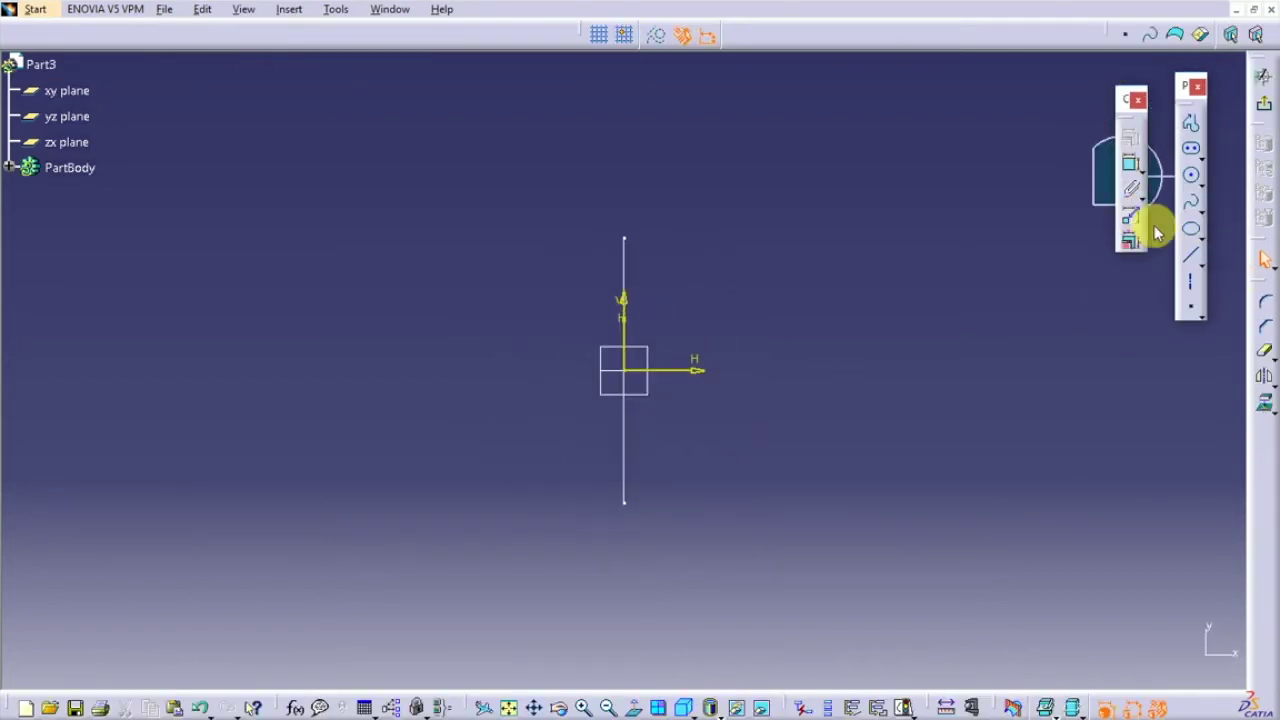
{"action": "left_click", "coordinate": [1192, 207]}
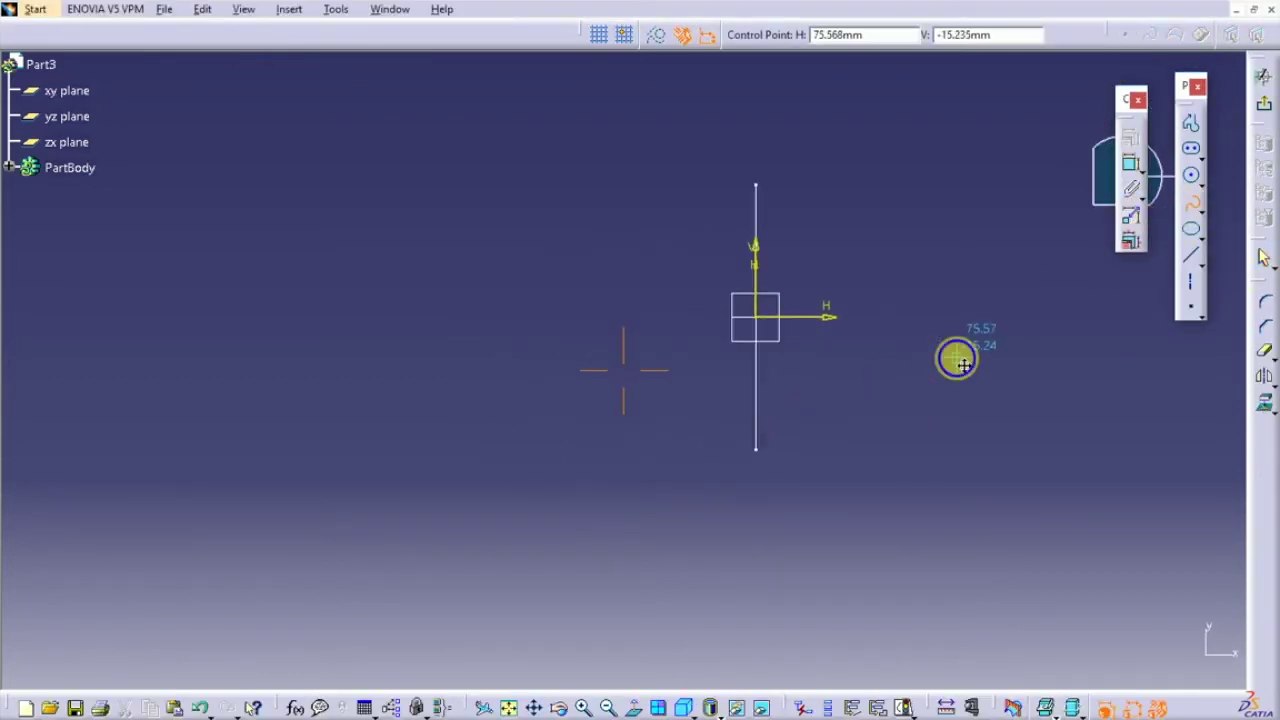
{"action": "left_click", "coordinate": [776, 303]}
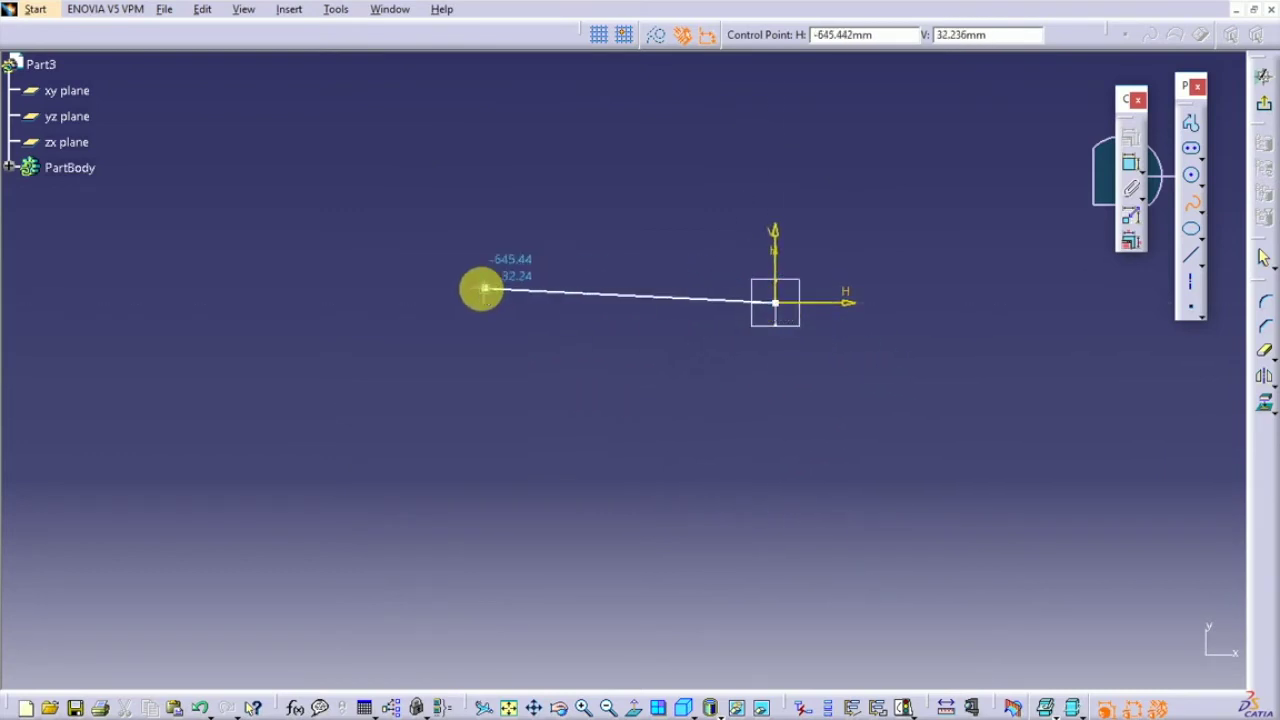
{"action": "left_click", "coordinate": [440, 246]}
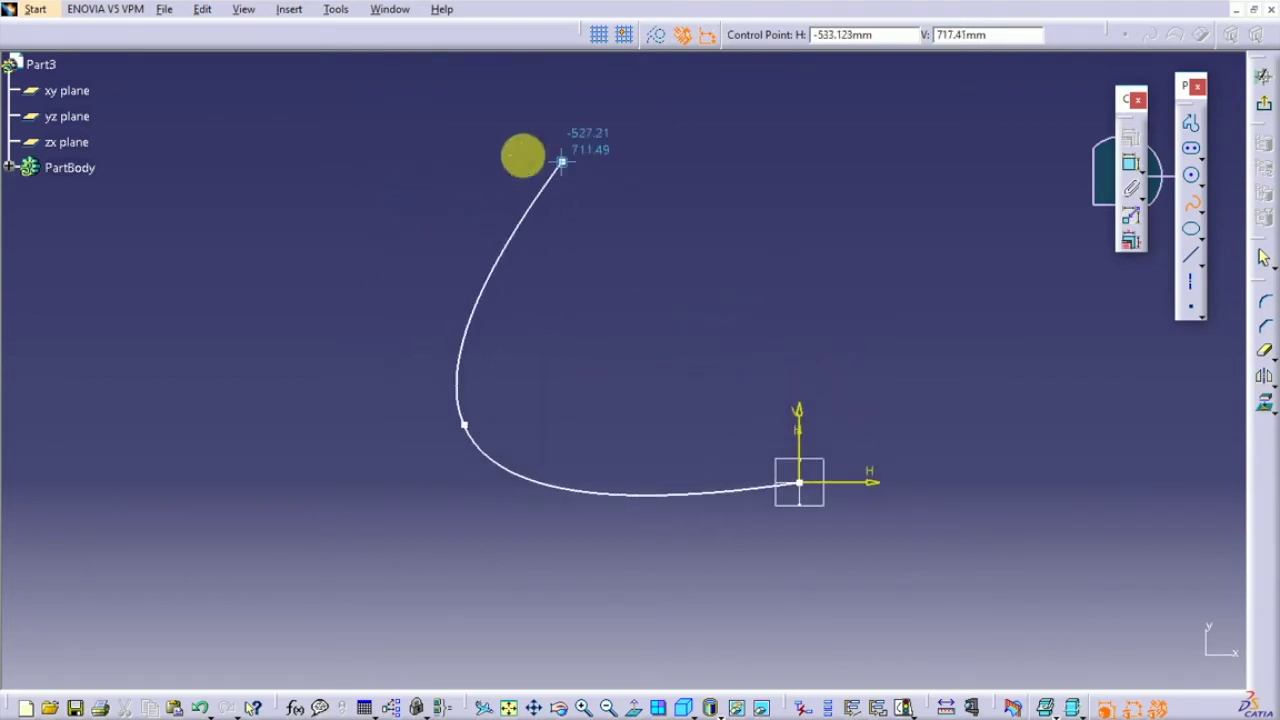
{"action": "left_click", "coordinate": [120, 190]}
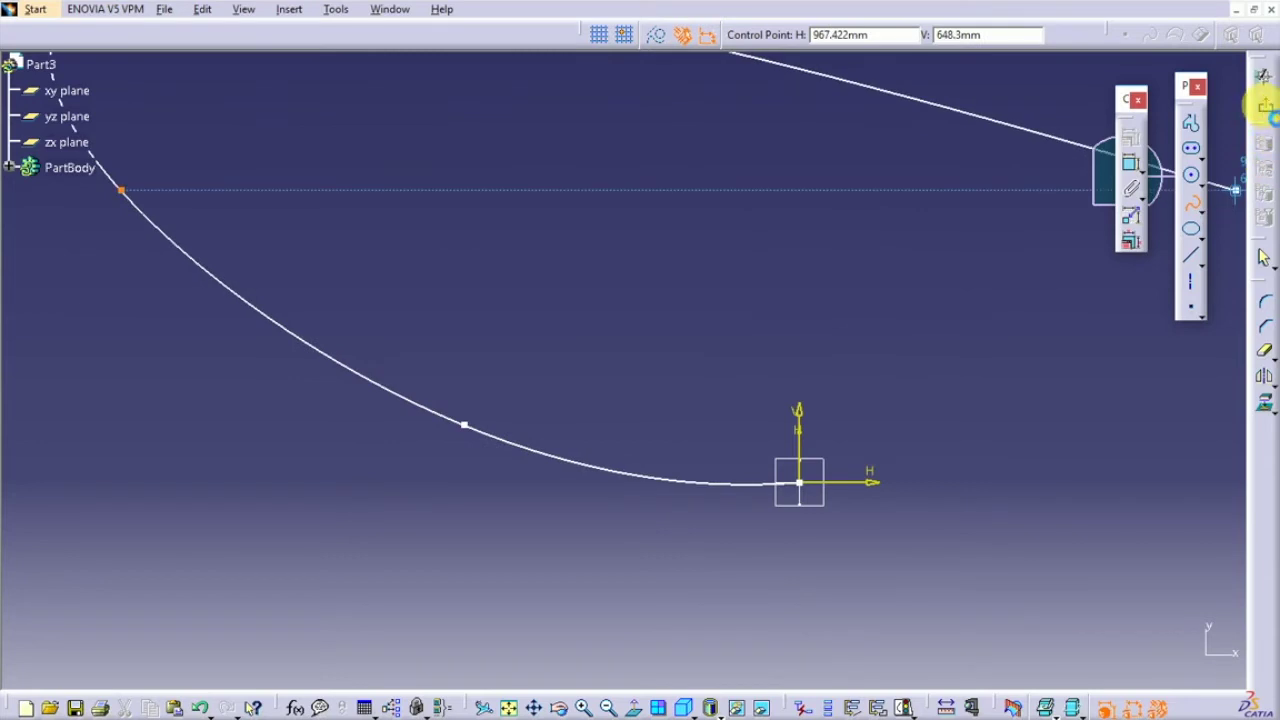
{"action": "left_click", "coordinate": [1263, 105]}
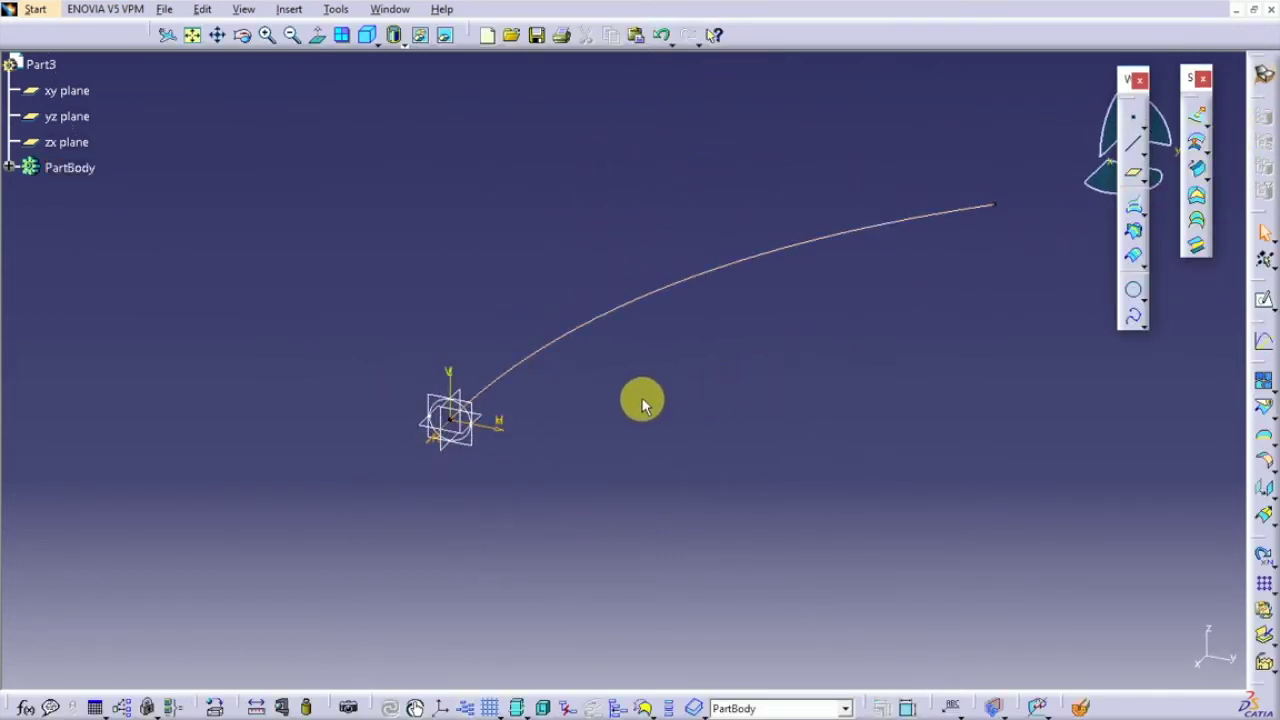
- Create an explicit swept surface with the With reference surface subtype, using the 100 mm circle as profile and the spline as guide curve
{"action": "middle_click_drag", "start_coordinate": [643, 405], "coordinate": [789, 358]}
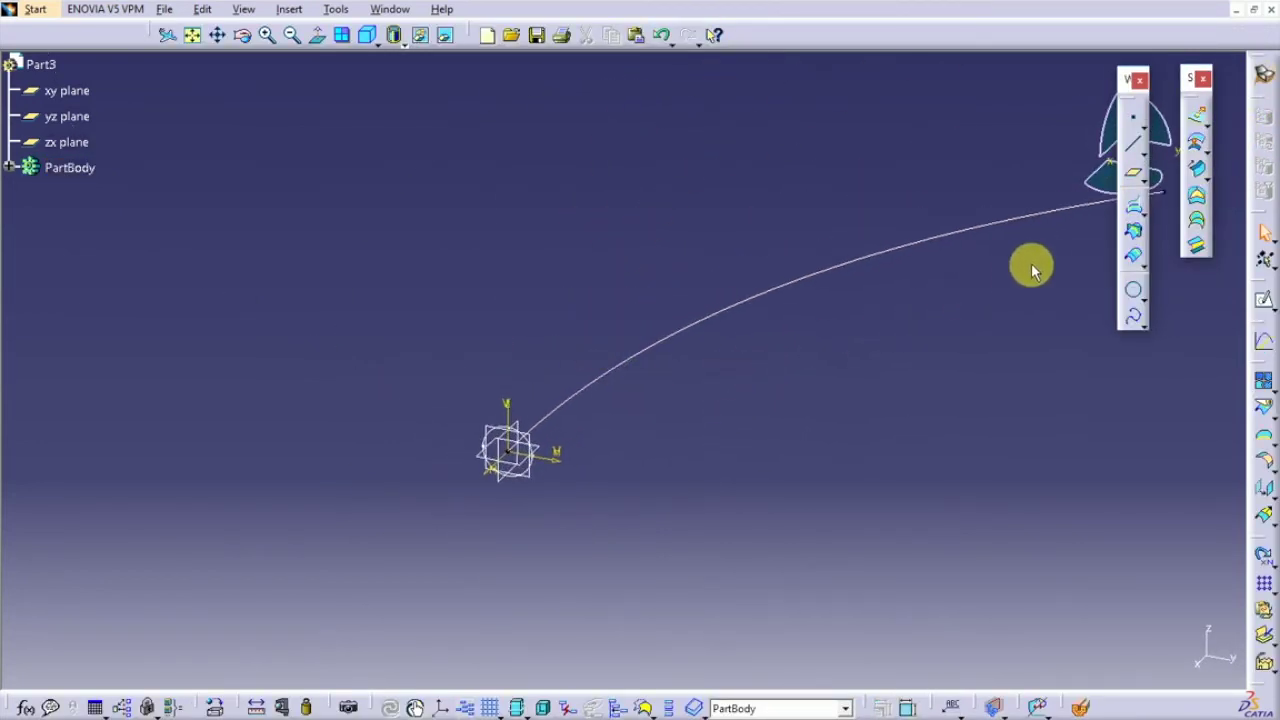
{"action": "left_click", "coordinate": [1198, 176]}
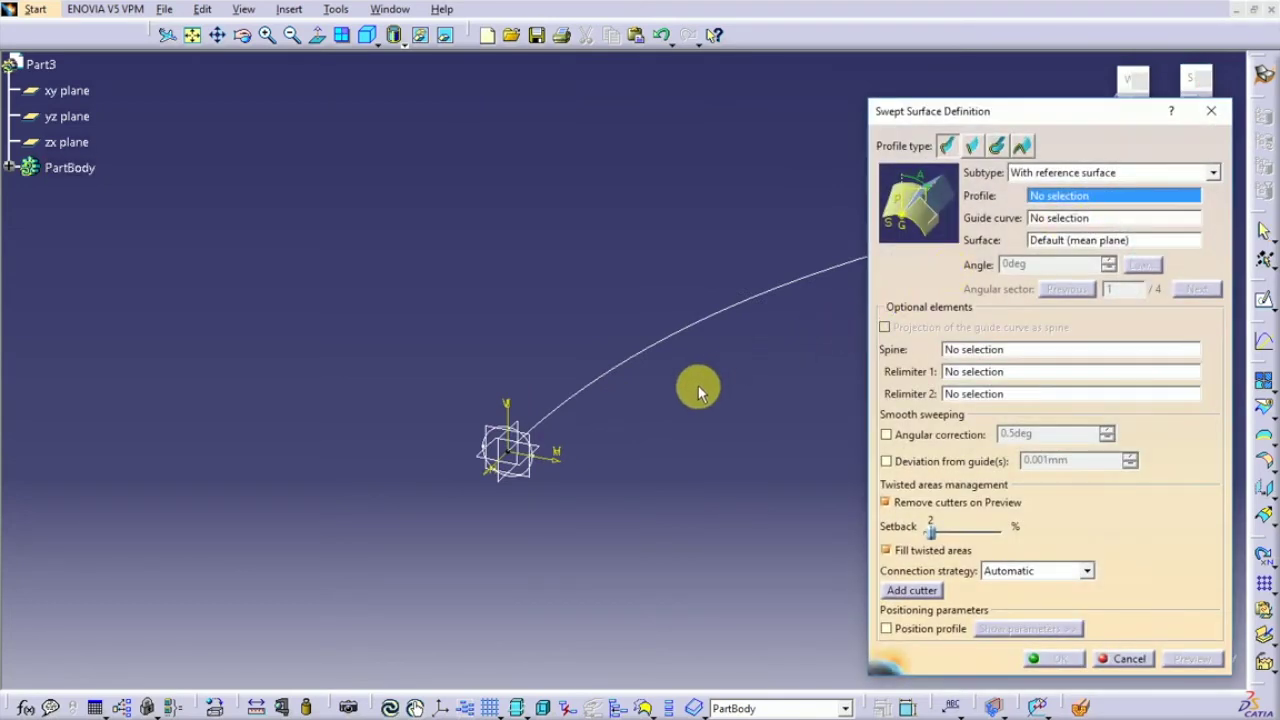
{"action": "left_click", "coordinate": [1050, 174]}
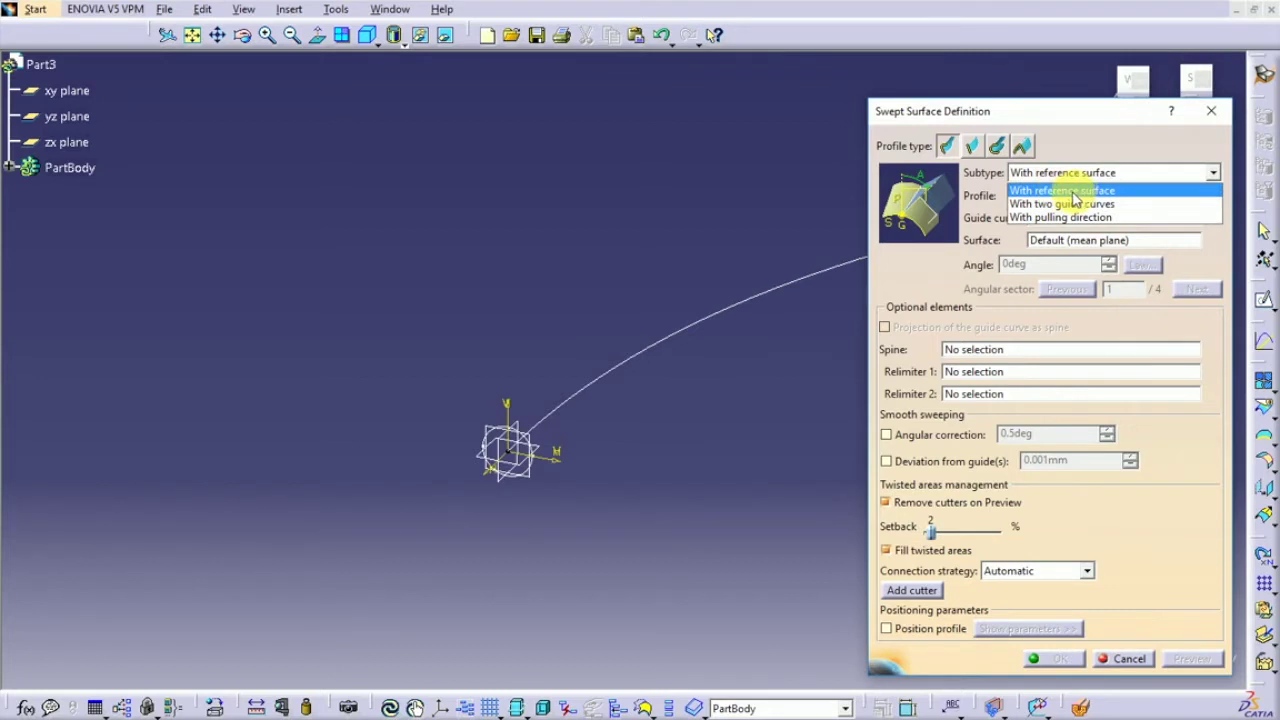
{"action": "left_click", "coordinate": [1073, 191]}
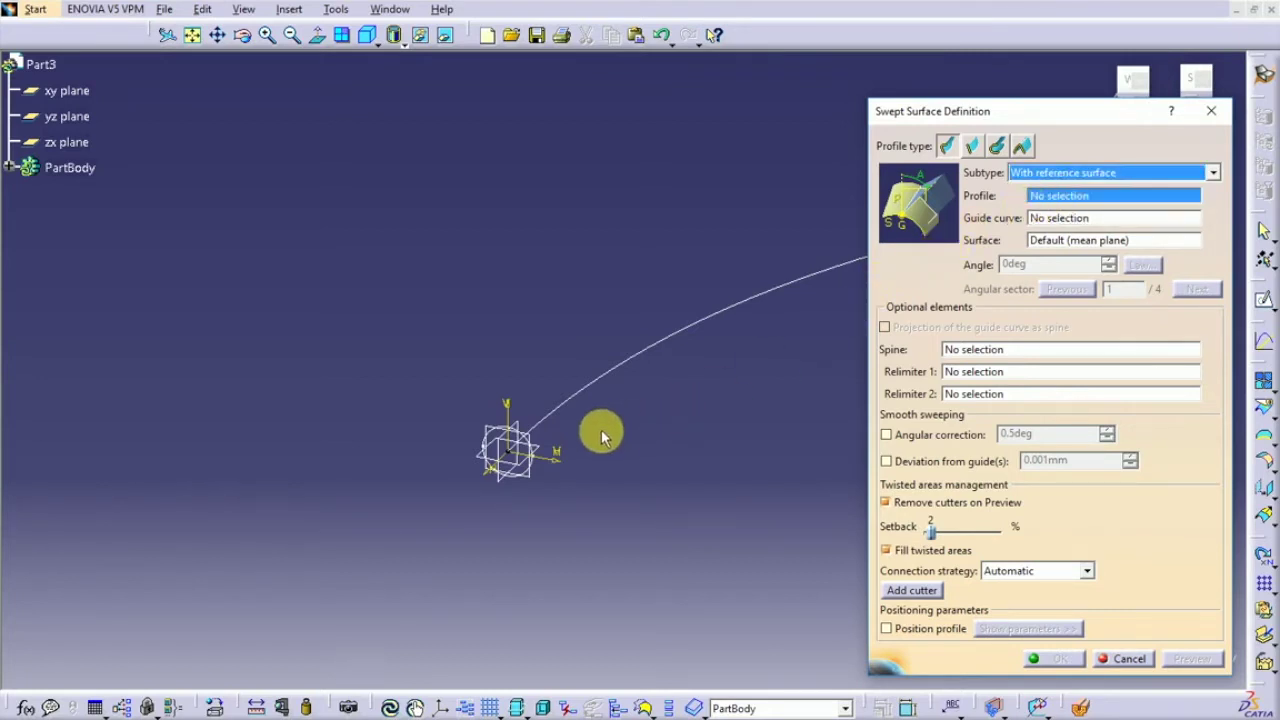
{"action": "left_click", "coordinate": [507, 428]}
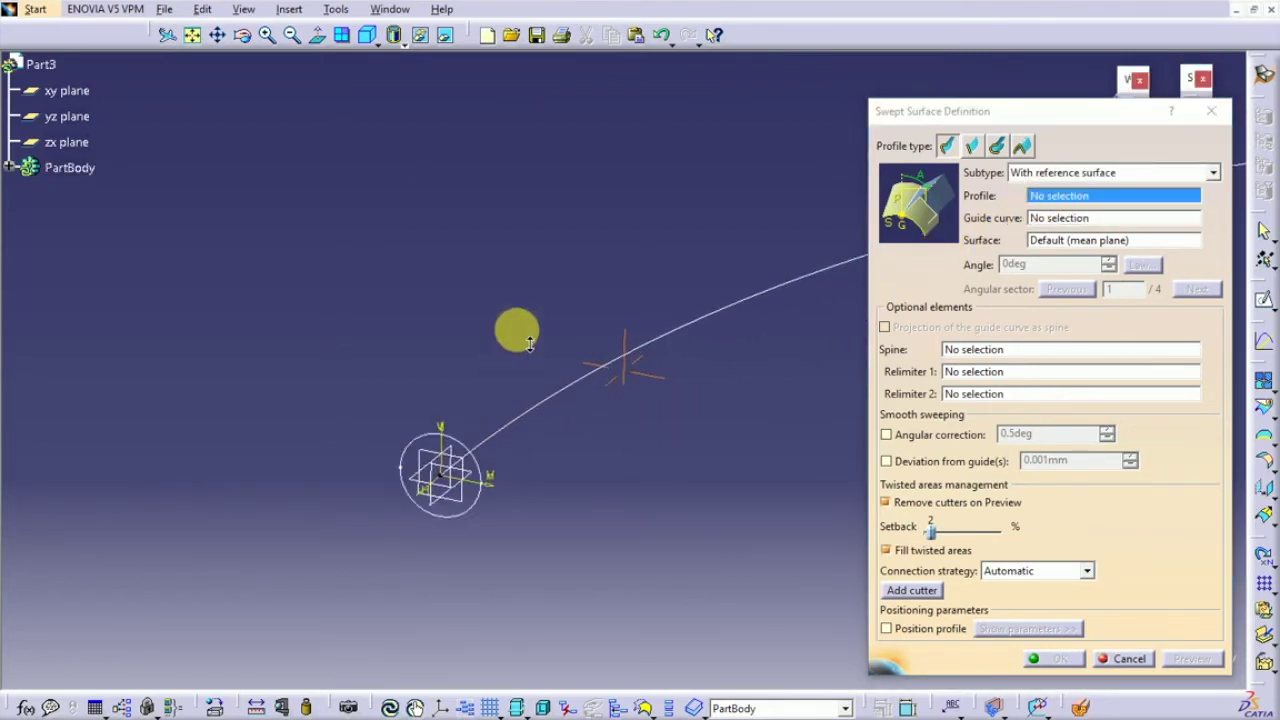
{"action": "left_click", "coordinate": [345, 462]}
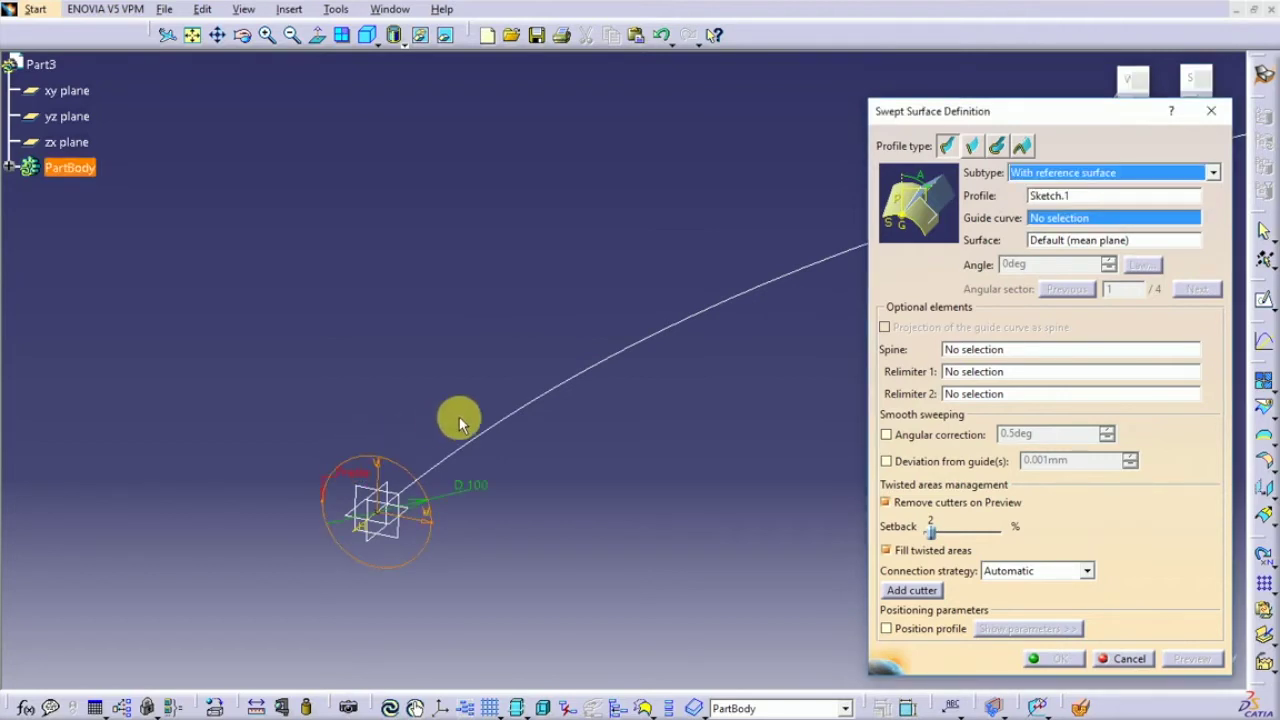
{"action": "left_click", "coordinate": [731, 301]}
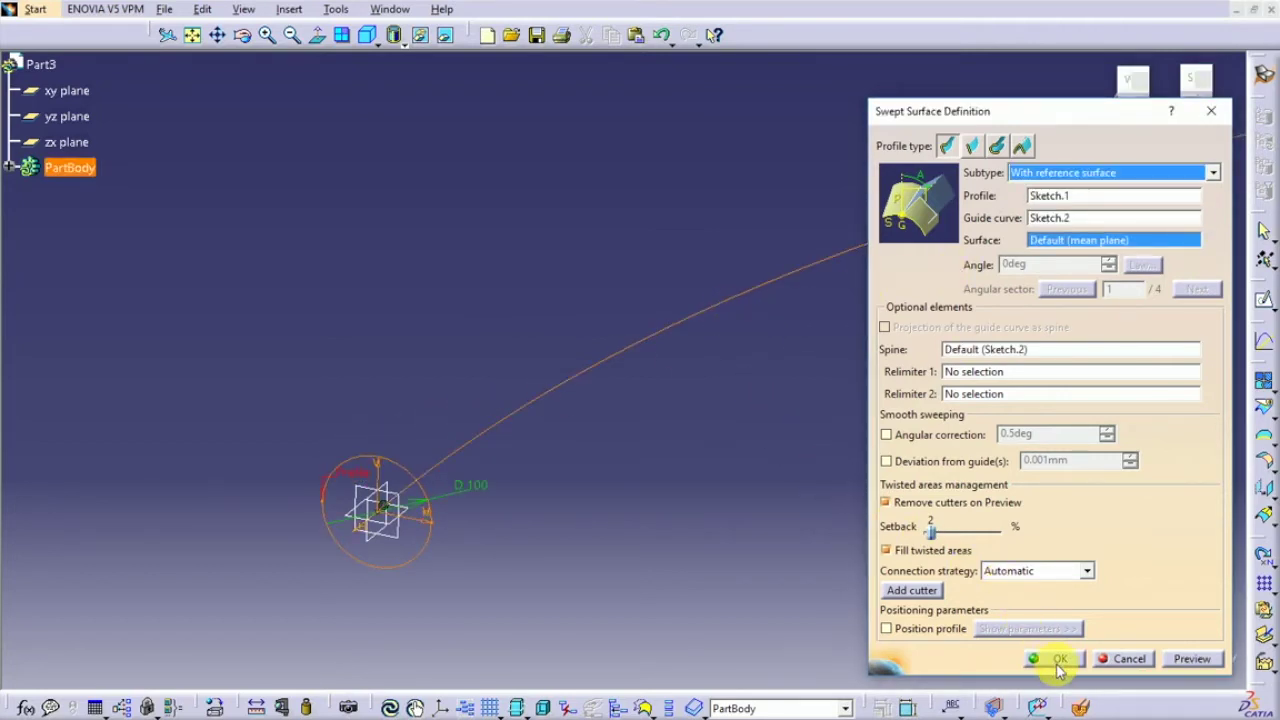
{"action": "left_click", "coordinate": [1060, 659]}
{"action": "middle_click_drag", "start_coordinate": [897, 371], "coordinate": [913, 425]}
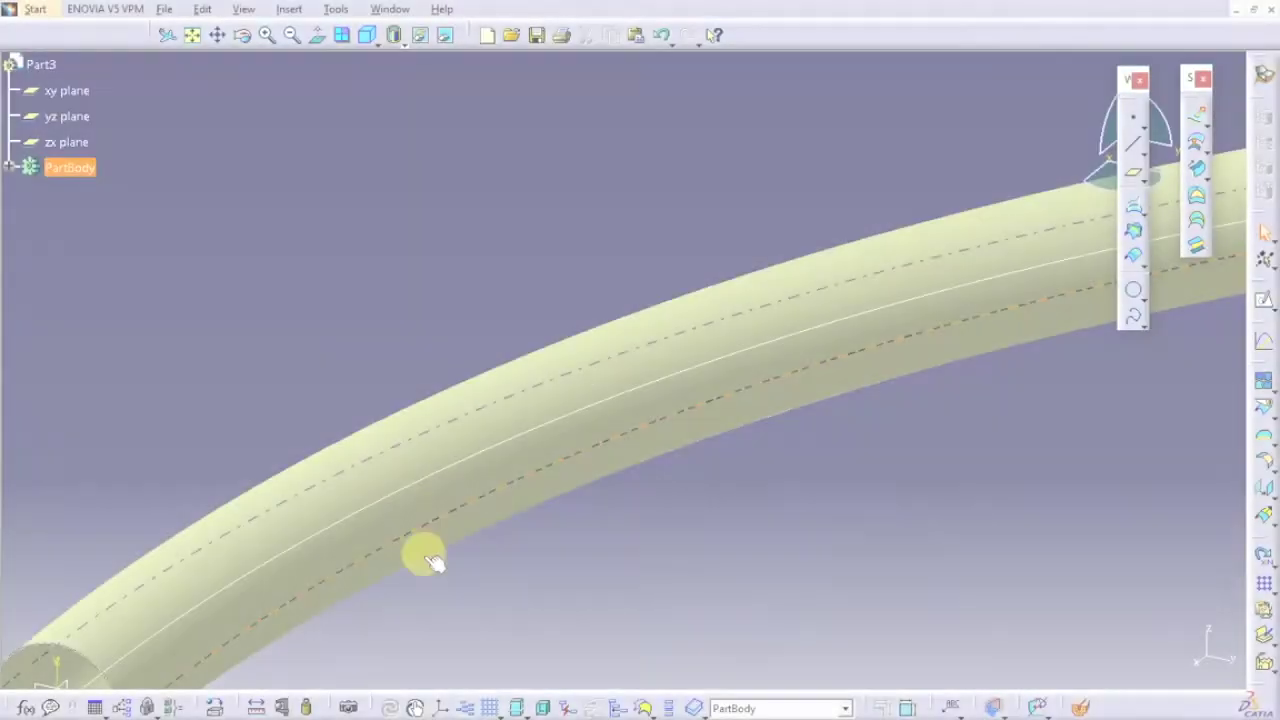
{"action": "middle_click_drag", "start_coordinate": [428, 557], "coordinate": [511, 473]}
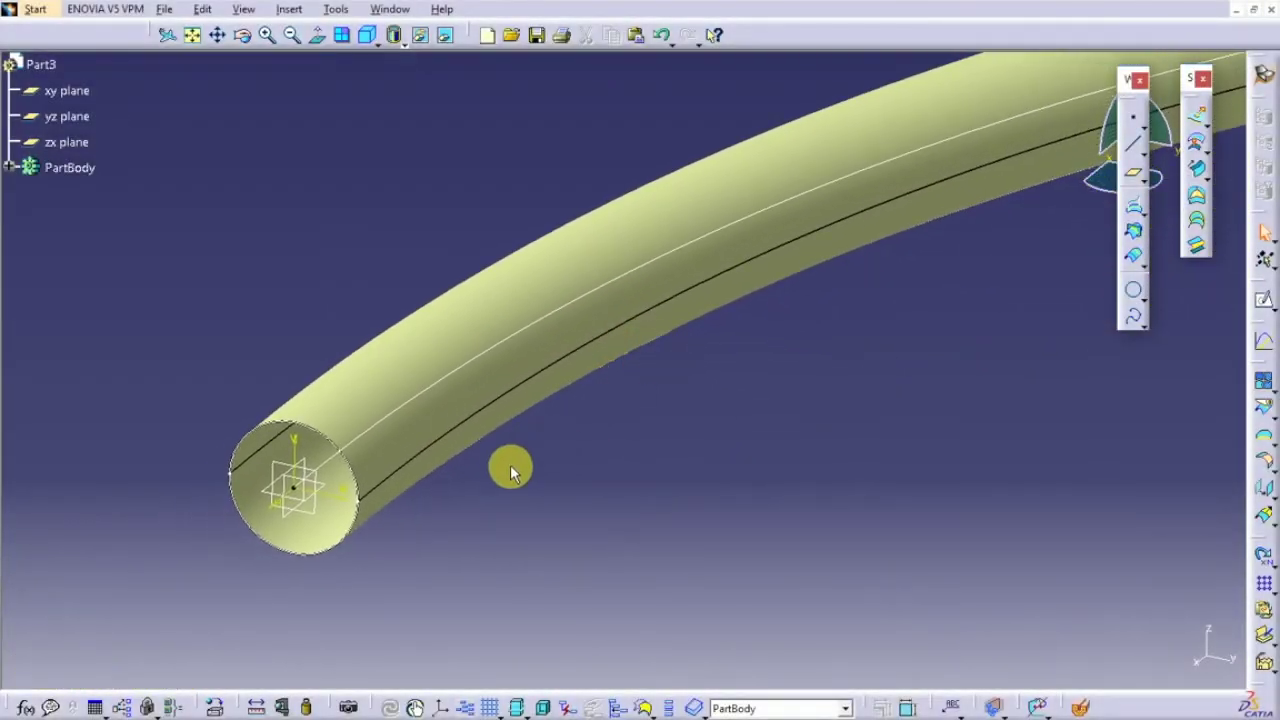
- Create a reference plane offset 80 mm from the xy plane
{"action": "left_click", "coordinate": [278, 503]}
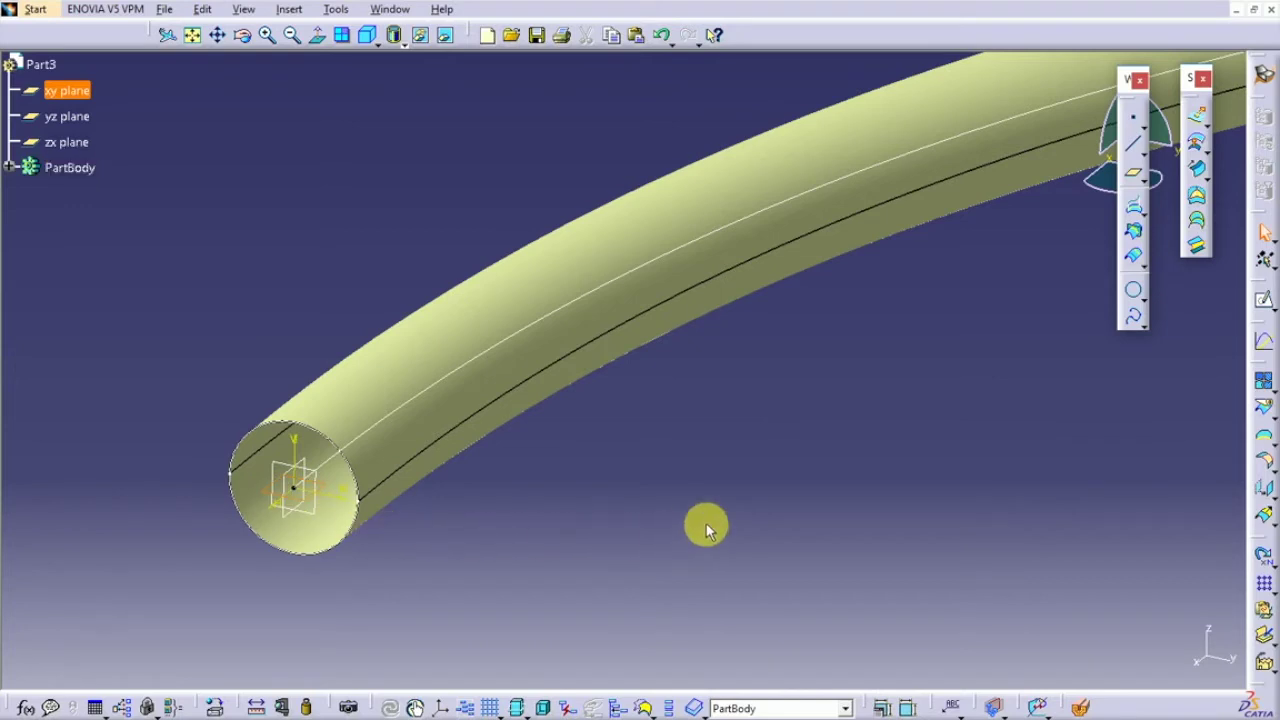
{"action": "left_click", "coordinate": [1137, 178]}
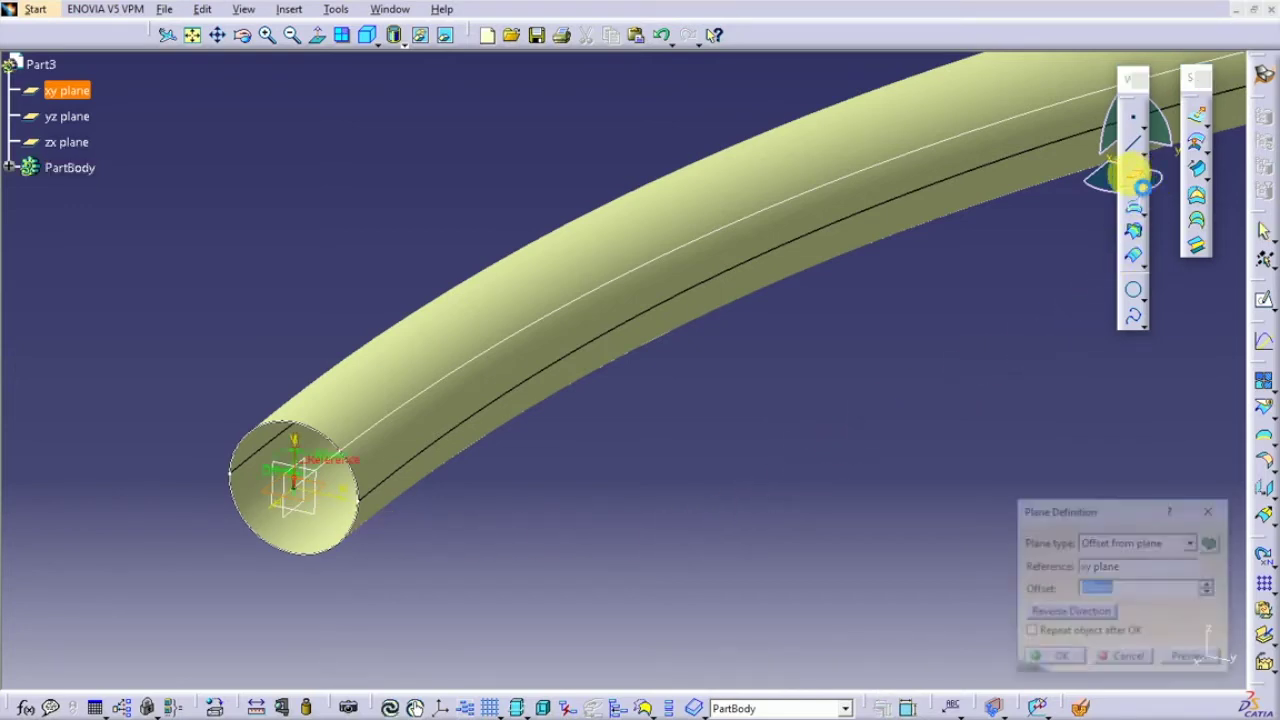
{"action": "left_click", "coordinate": [1095, 588]}
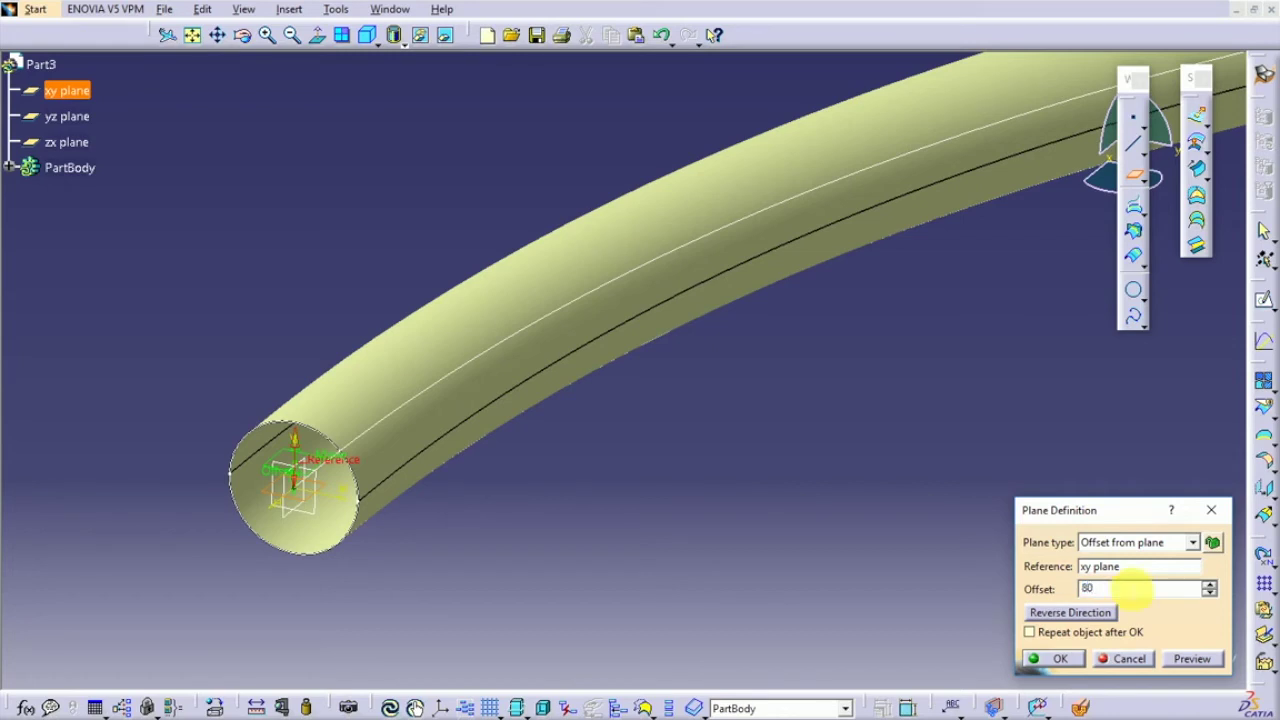
{"action": "type", "text": "80"}
{"action": "left_click", "coordinate": [1055, 658]}
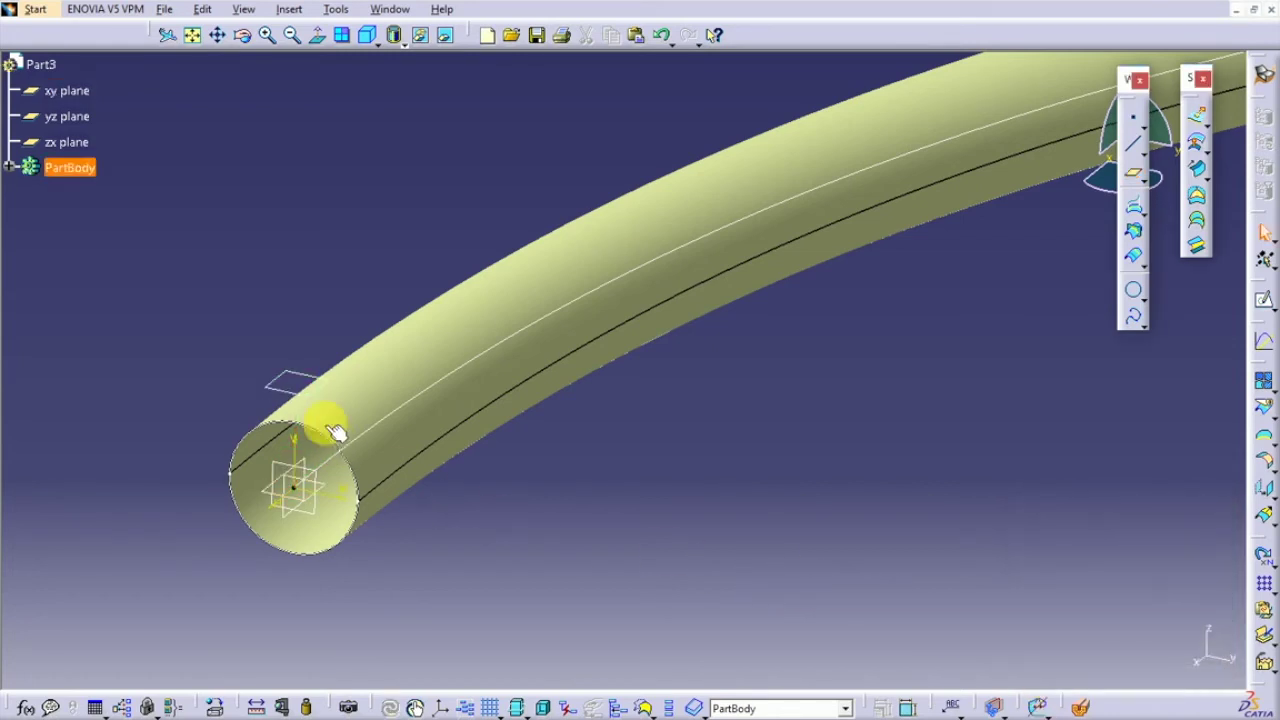
- Sketch a slanted line about 68 mm long on the offset plane, near the tube's open end, and exit the sketch
{"action": "middle_click_drag", "start_coordinate": [540, 532], "coordinate": [471, 471]}
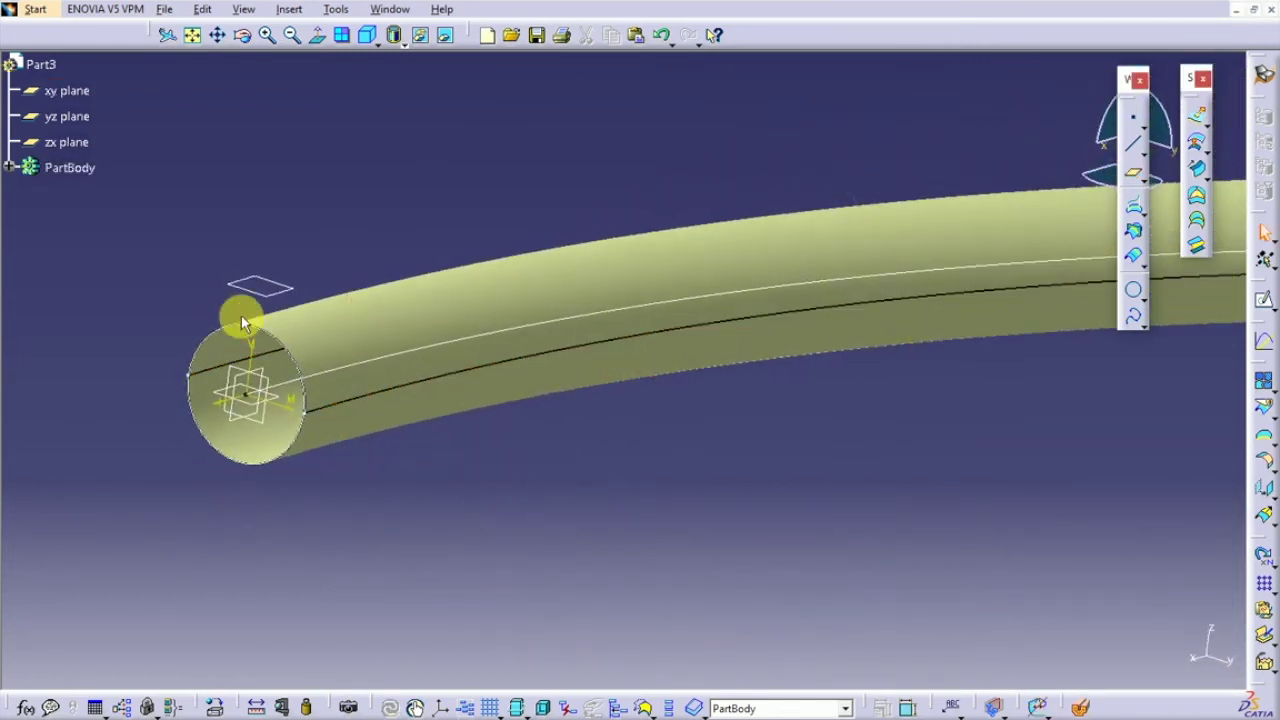
{"action": "left_click", "coordinate": [258, 290]}
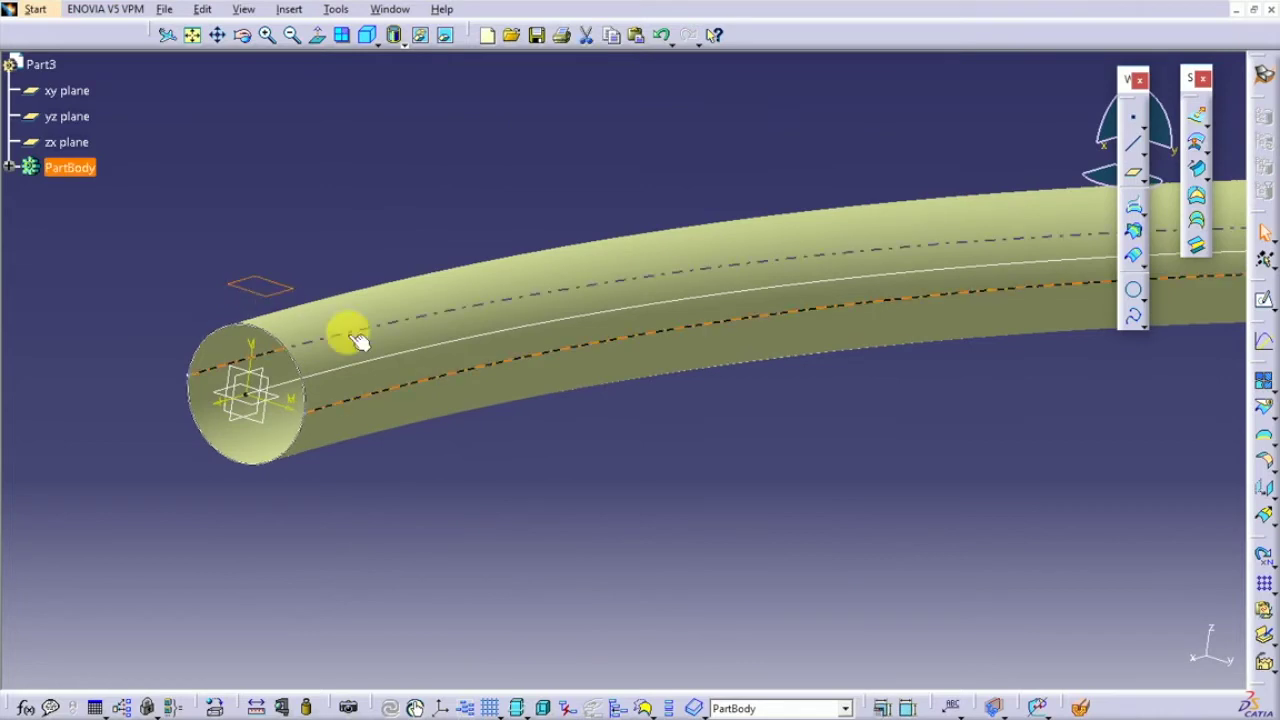
{"action": "left_click", "coordinate": [1264, 300]}
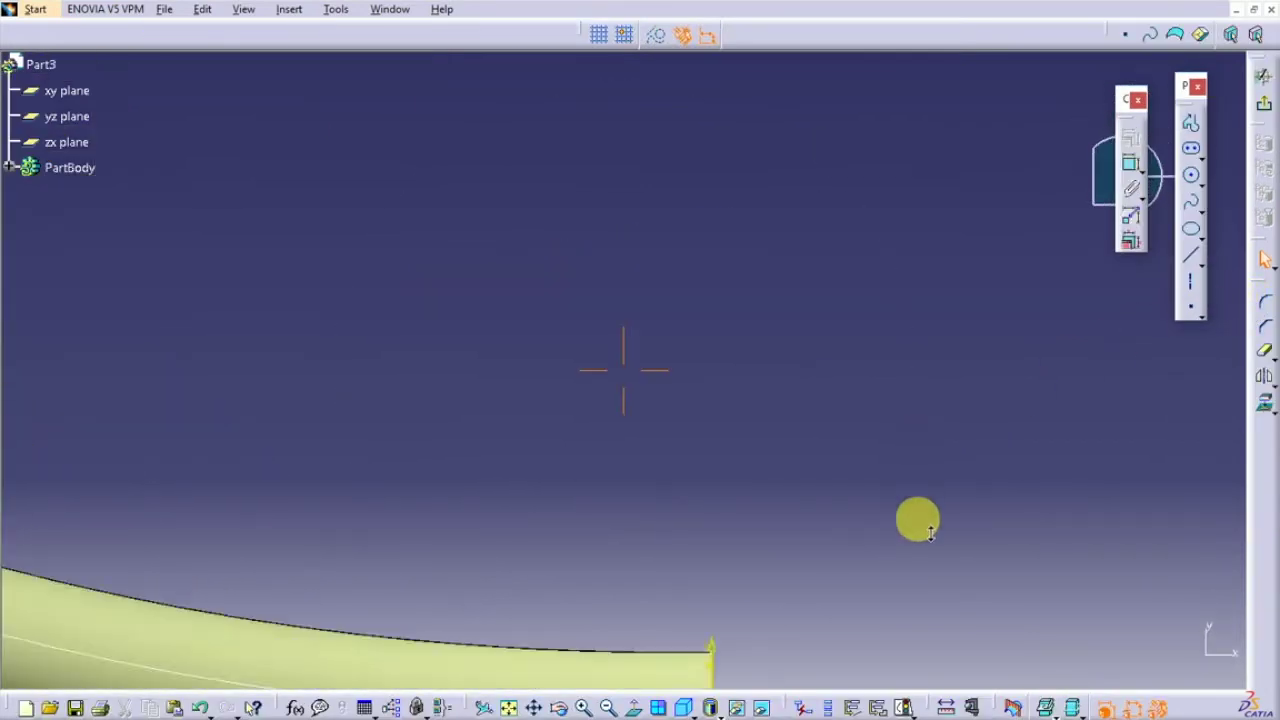
{"action": "middle_click_drag", "start_coordinate": [811, 585], "coordinate": [877, 443]}
{"action": "left_click", "coordinate": [1190, 253]}
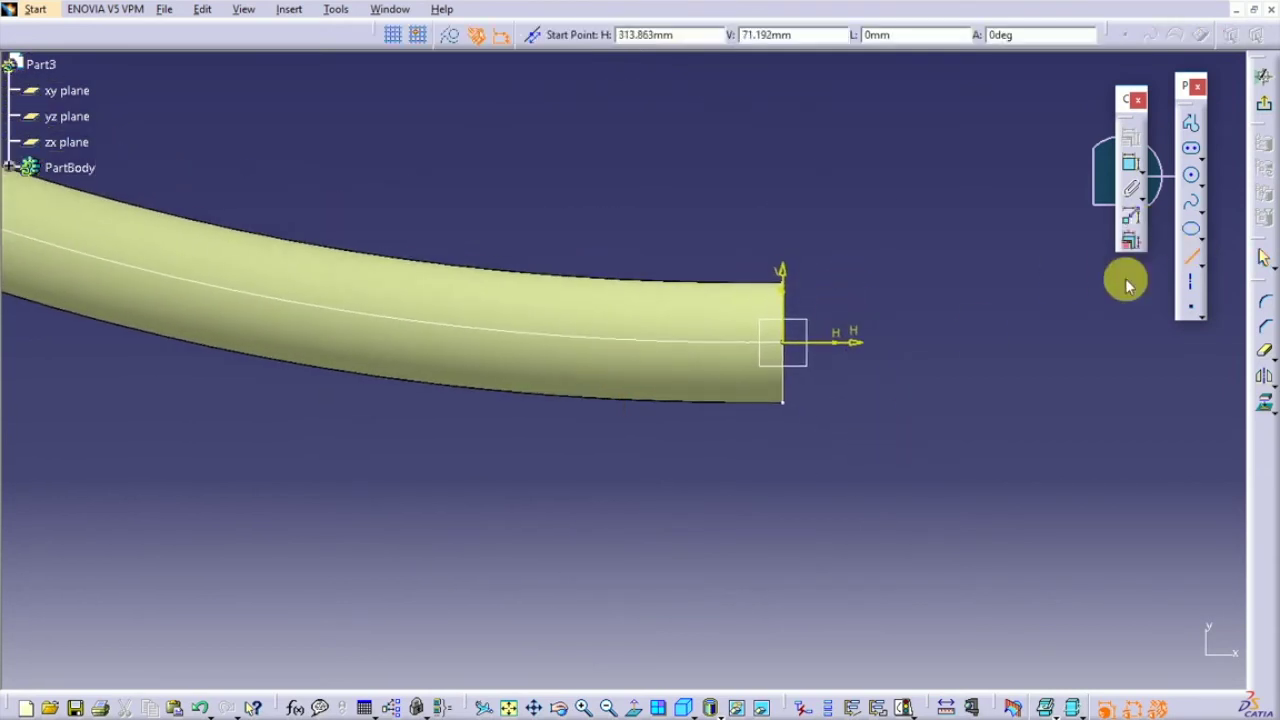
{"action": "left_click", "coordinate": [752, 299]}
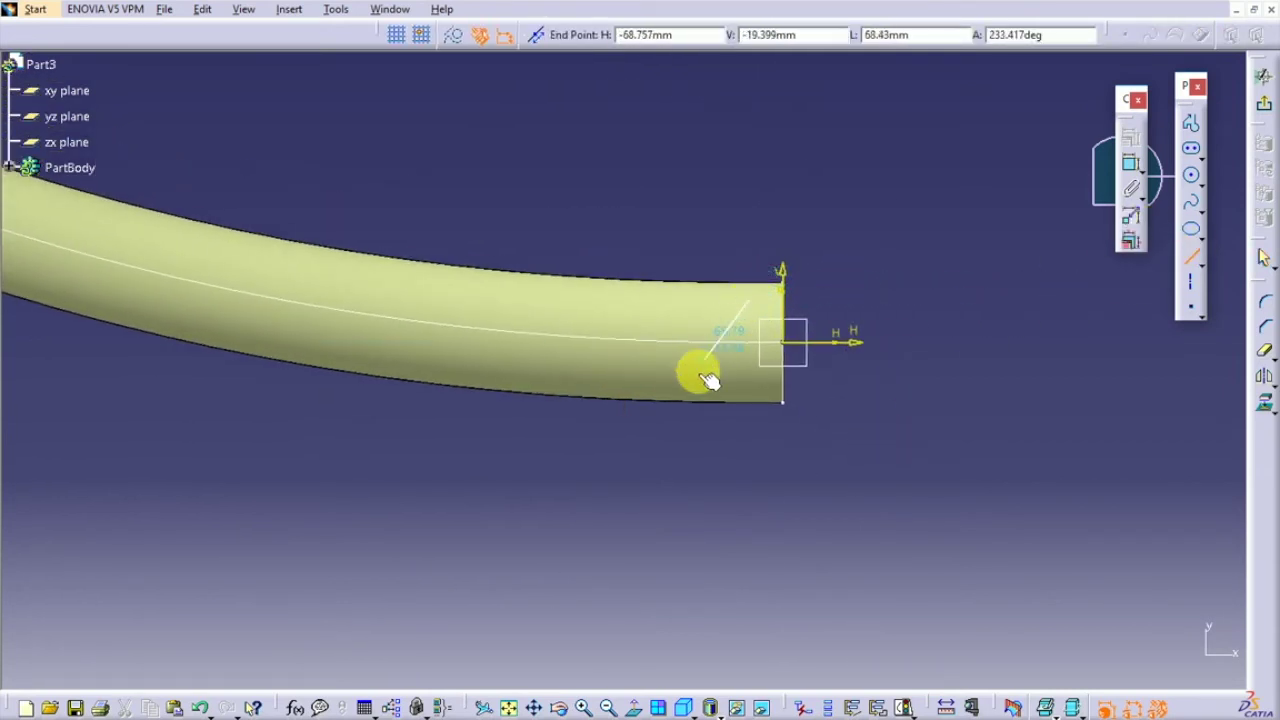
{"action": "left_click", "coordinate": [716, 385]}
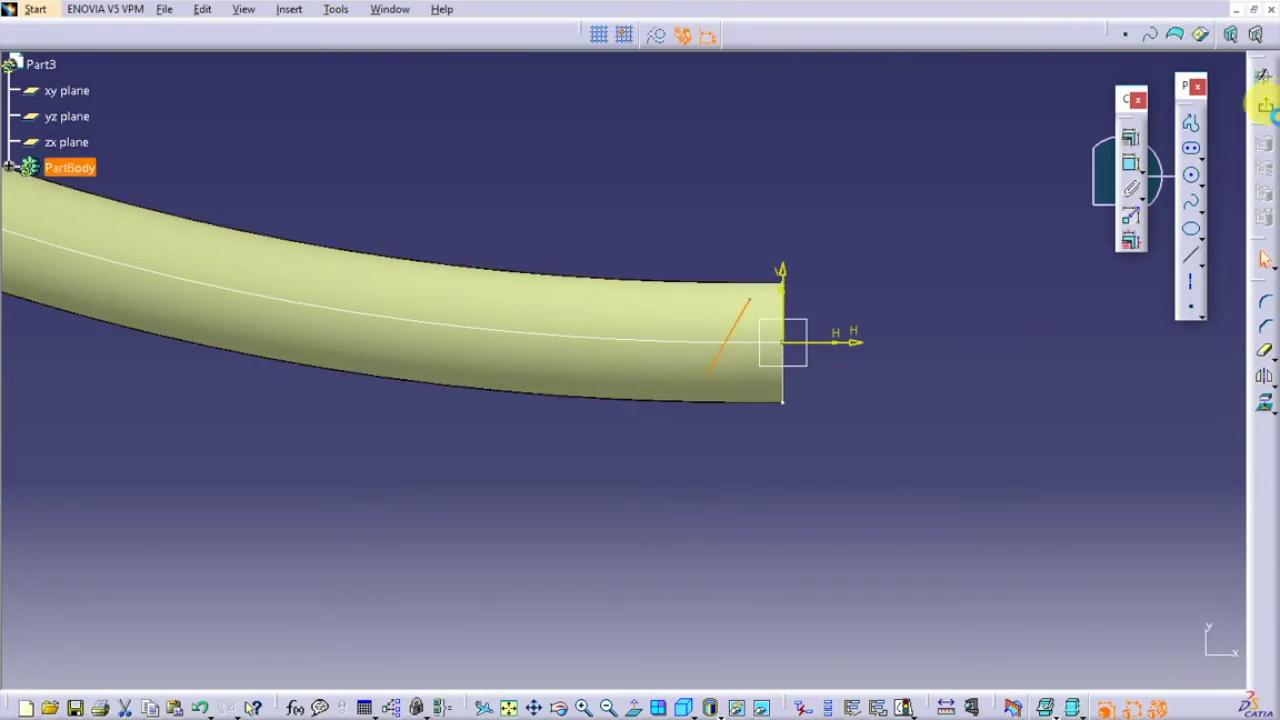
{"action": "left_click", "coordinate": [1266, 106]}
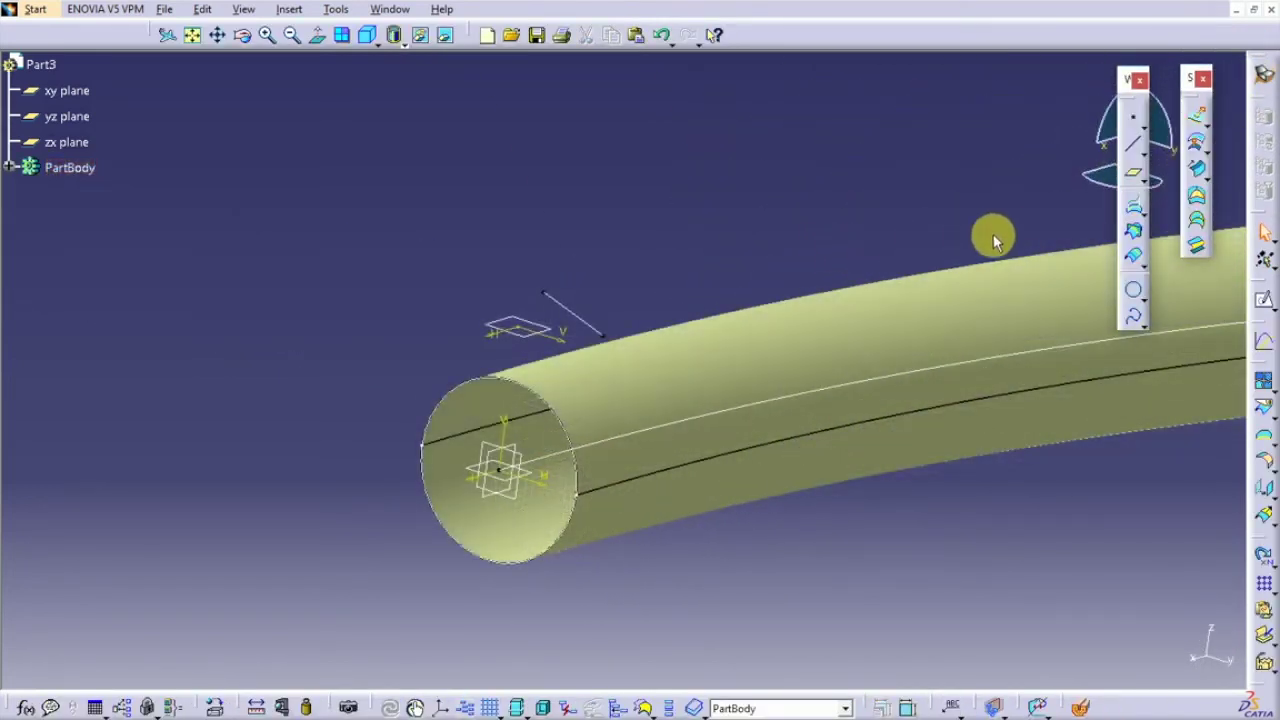
- Project the sketched line onto the swept tube surface with projection type Normal and nearest solution
{"action": "left_click", "coordinate": [1136, 208]}
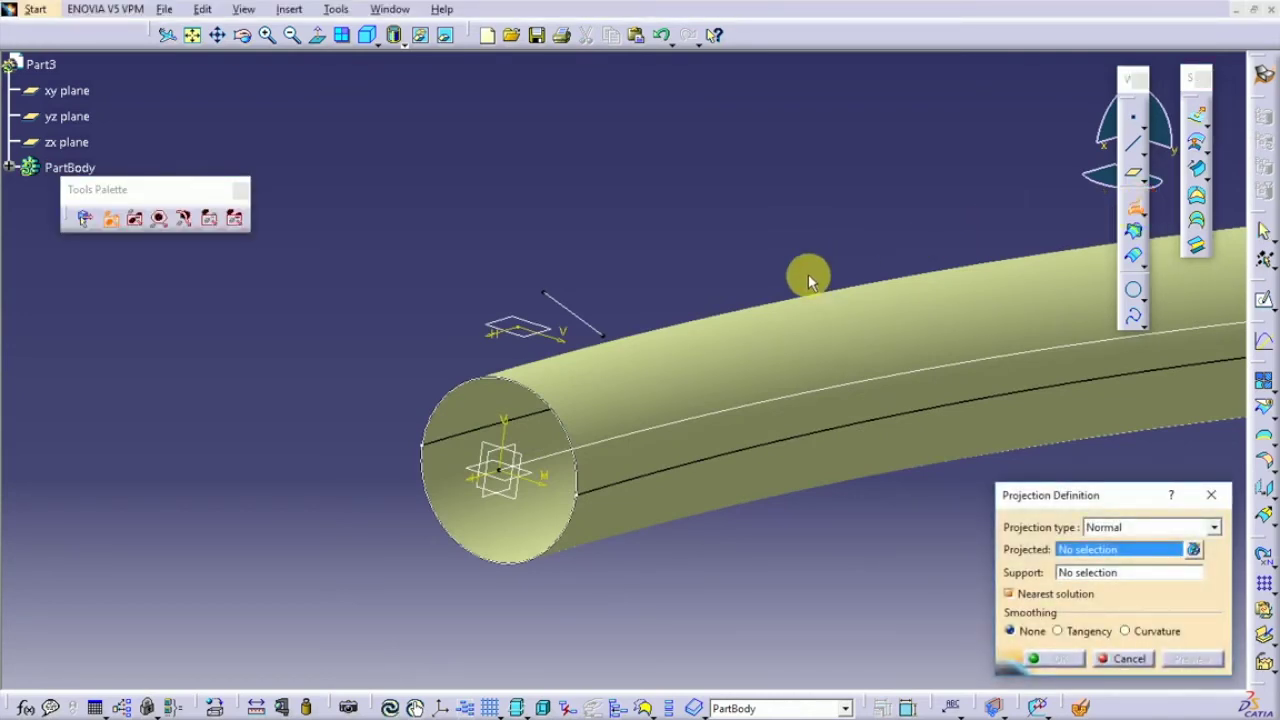
{"action": "left_click", "coordinate": [580, 318]}
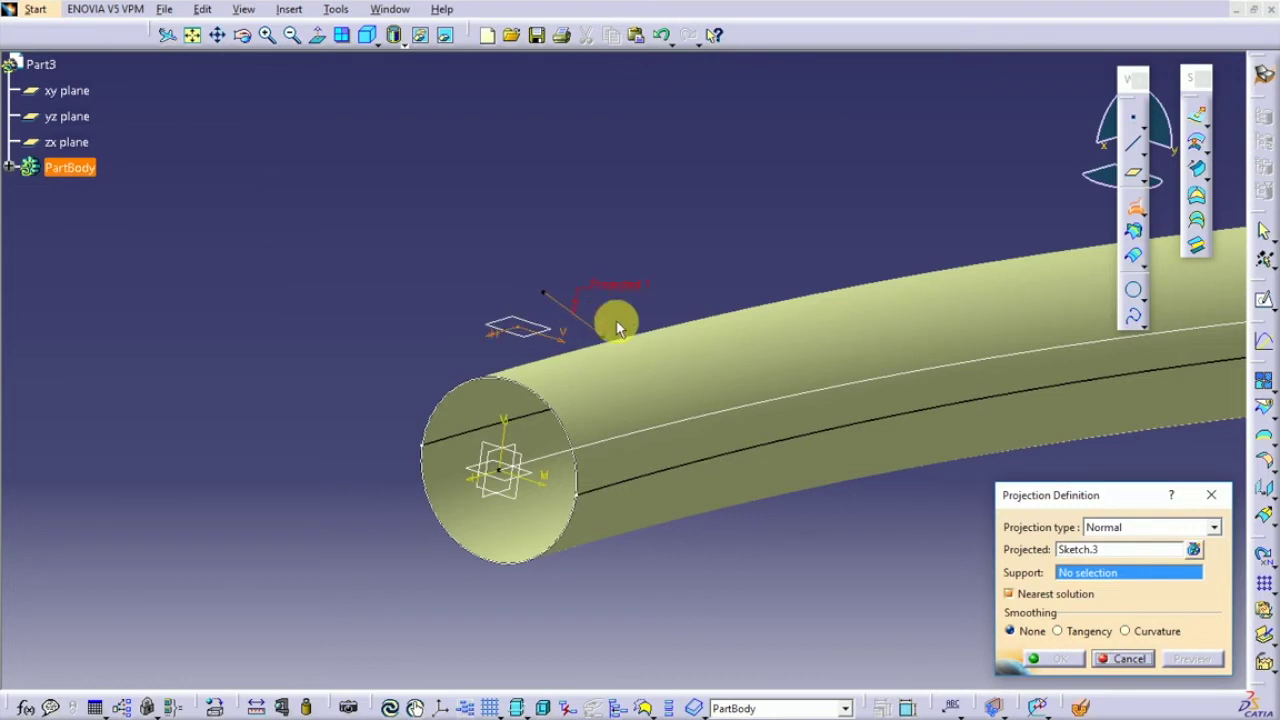
{"action": "left_click", "coordinate": [758, 348]}
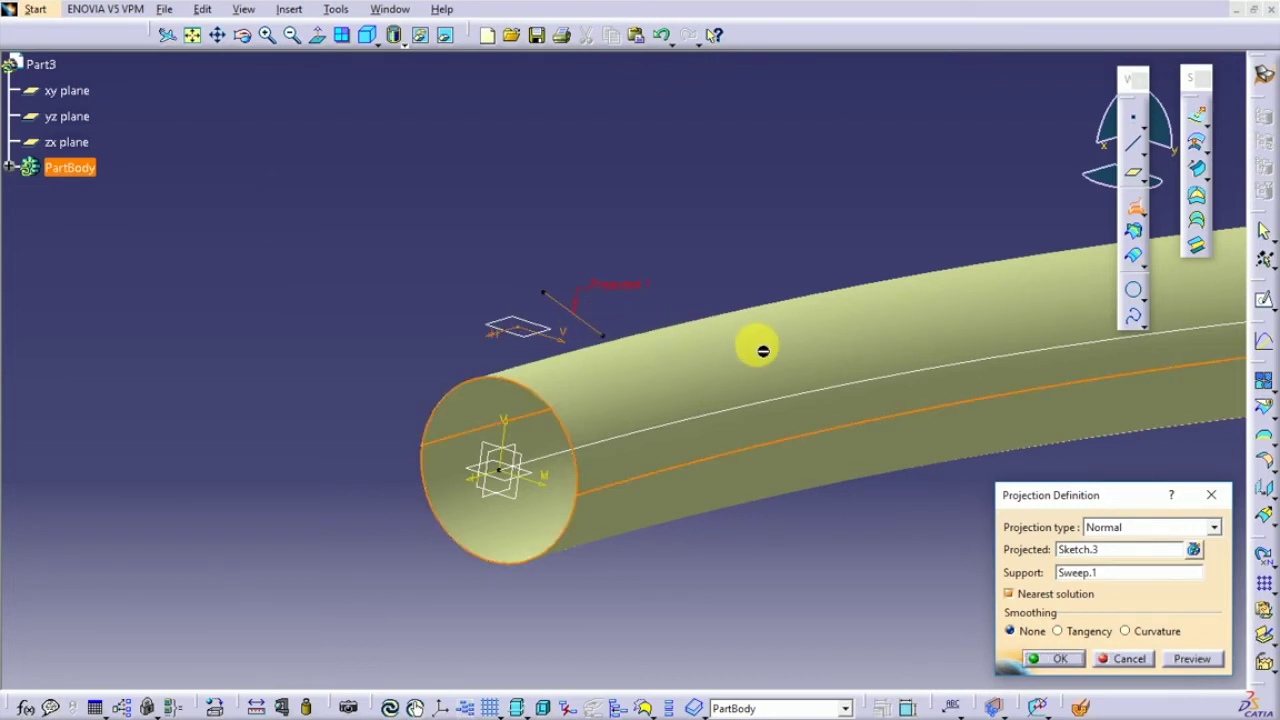
{"action": "left_click", "coordinate": [1055, 659]}
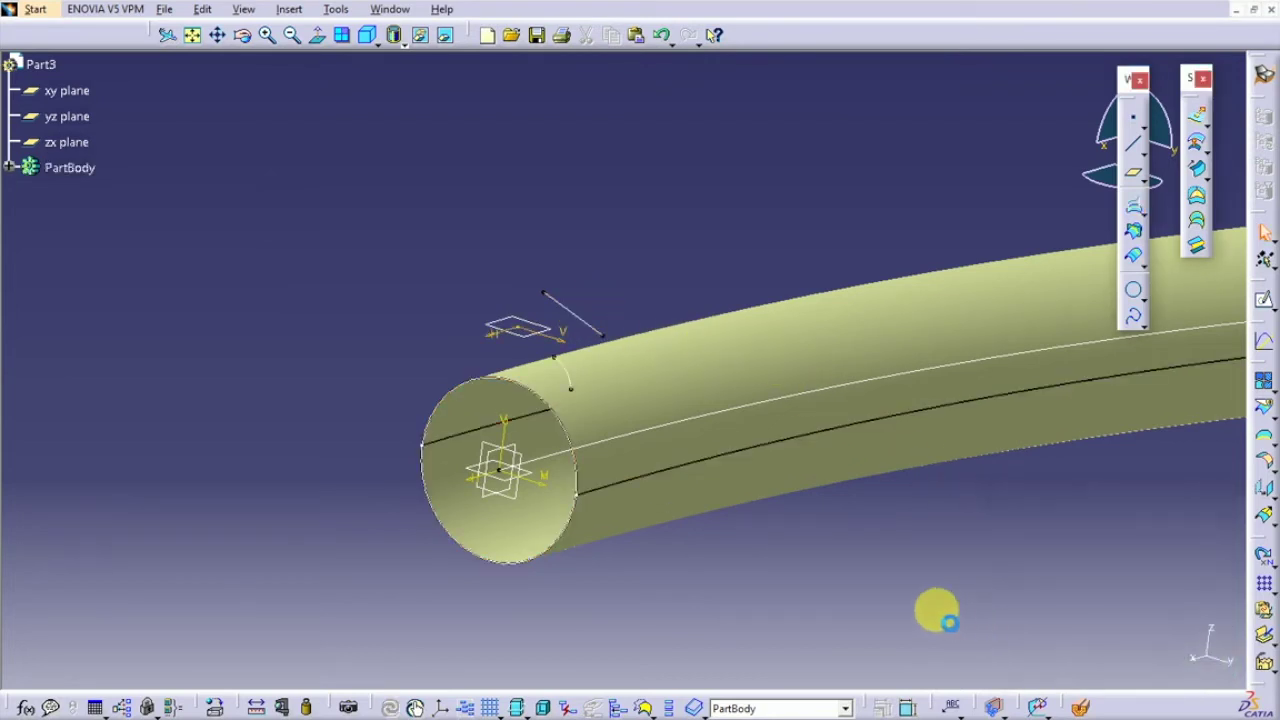
- Hide the offset plane and the circle, spline and line sketches, leaving the tube and projected curve shown
{"action": "mouse_move", "coordinate": [877, 554]}
{"action": "middle_mouse_down"}
{"action": "mouse_move", "coordinate": [786, 598]}
{"action": "mouse_move", "coordinate": [737, 603]}
{"action": "middle_mouse_up"}
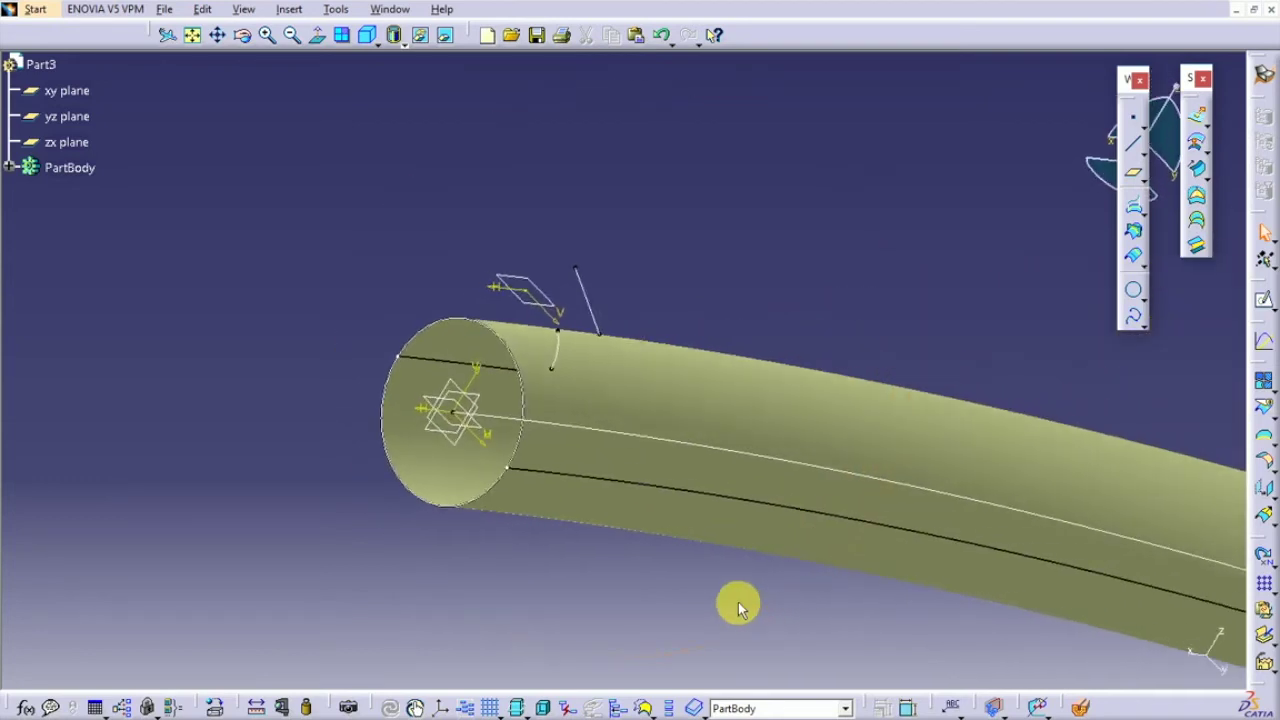
{"action": "left_click", "coordinate": [9, 167]}
{"action": "left_click", "coordinate": [84, 297]}
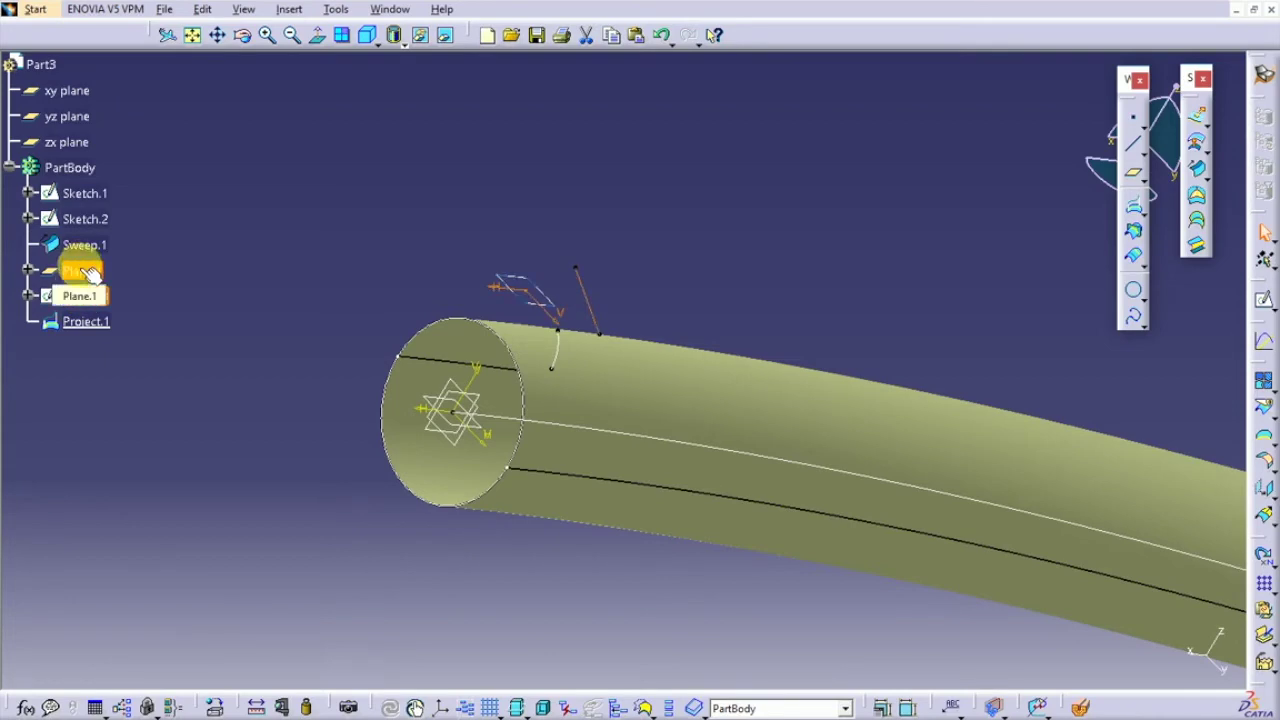
{"action": "right_click", "coordinate": [92, 282]}
{"action": "left_click", "coordinate": [127, 326]}
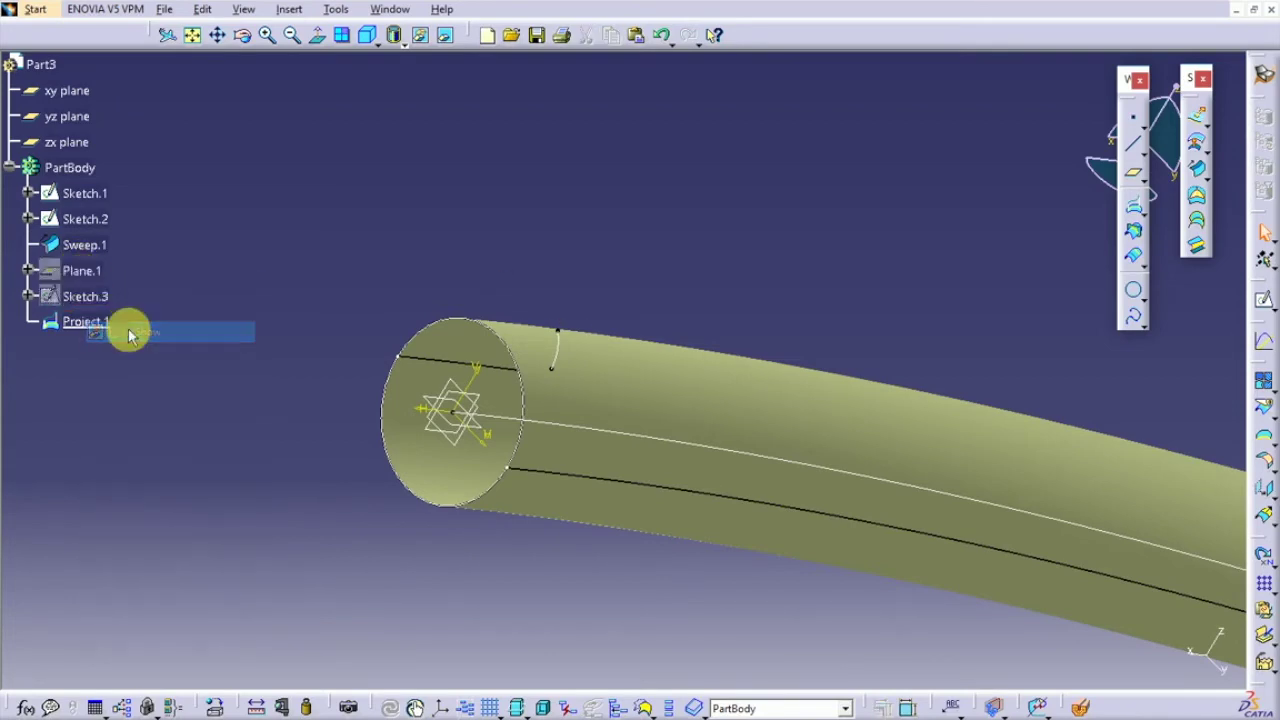
{"action": "left_click", "coordinate": [564, 339]}
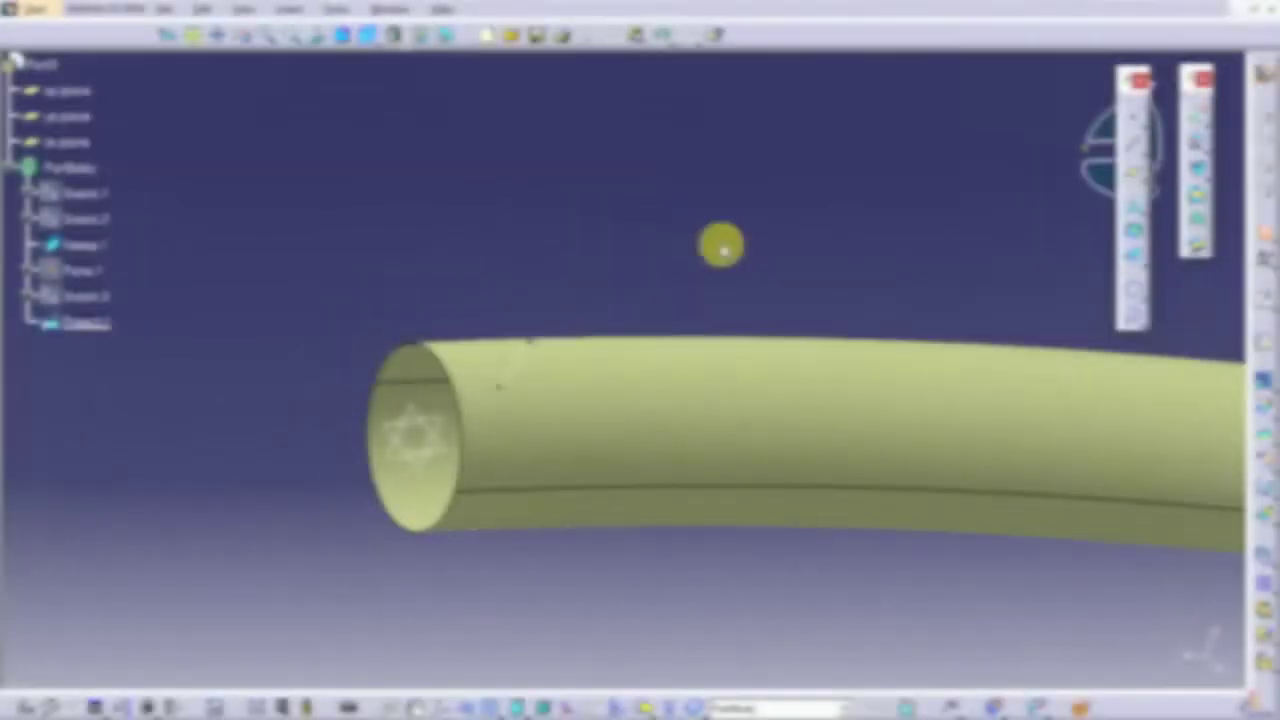
- Set up an extrapolation of the projected curve from its upper end vertex with a length of 1500 mm and Tangent continuity
{"action": "left_click", "coordinate": [1210, 412]}
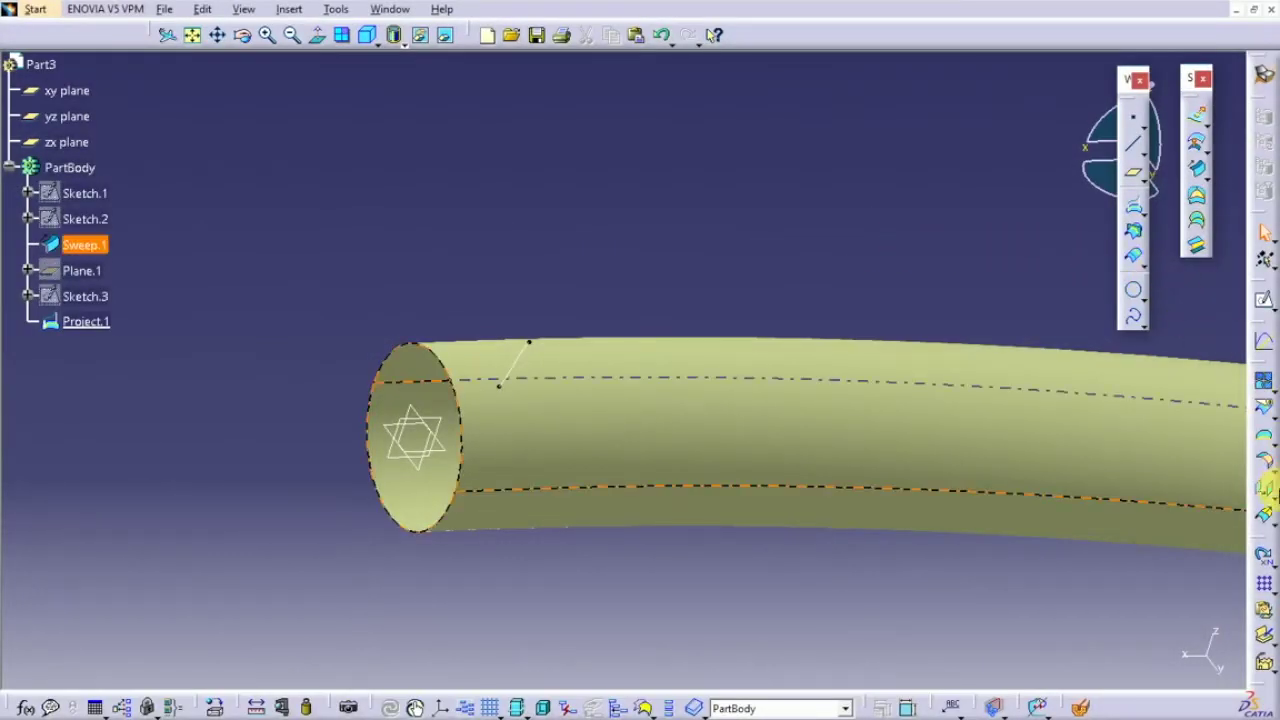
{"action": "left_click", "coordinate": [1266, 517]}
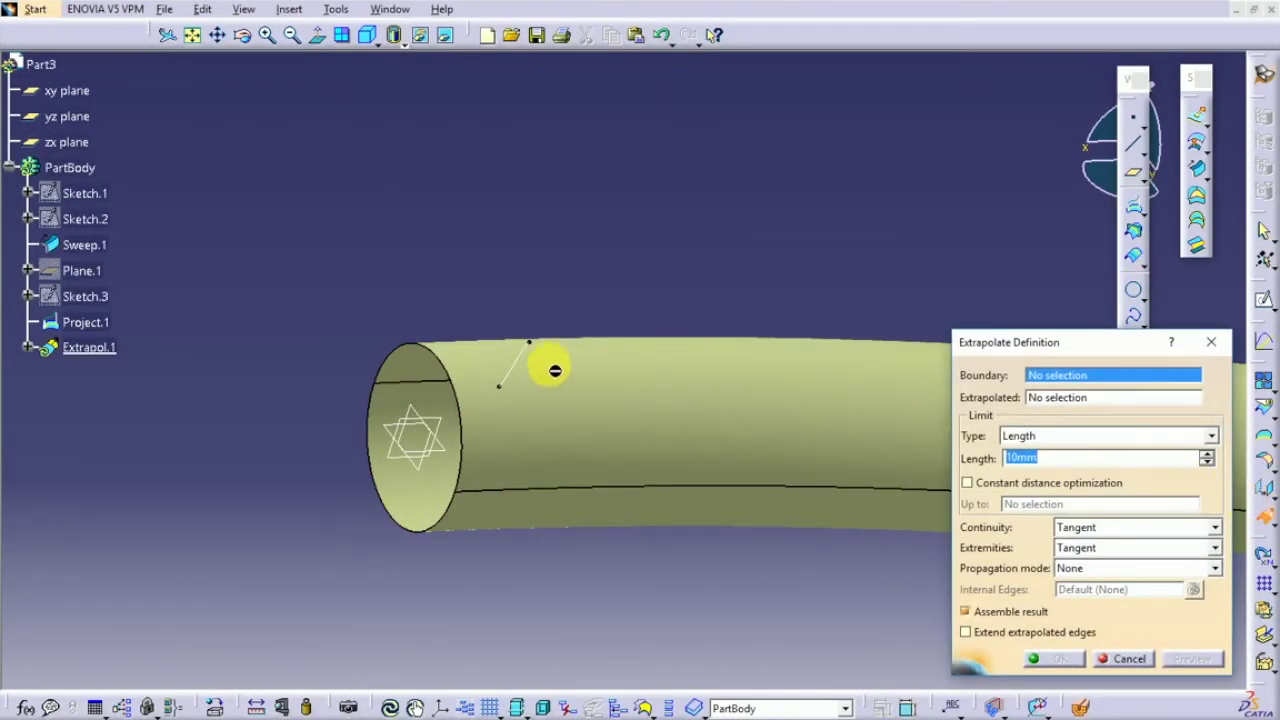
{"action": "left_click", "coordinate": [531, 343]}
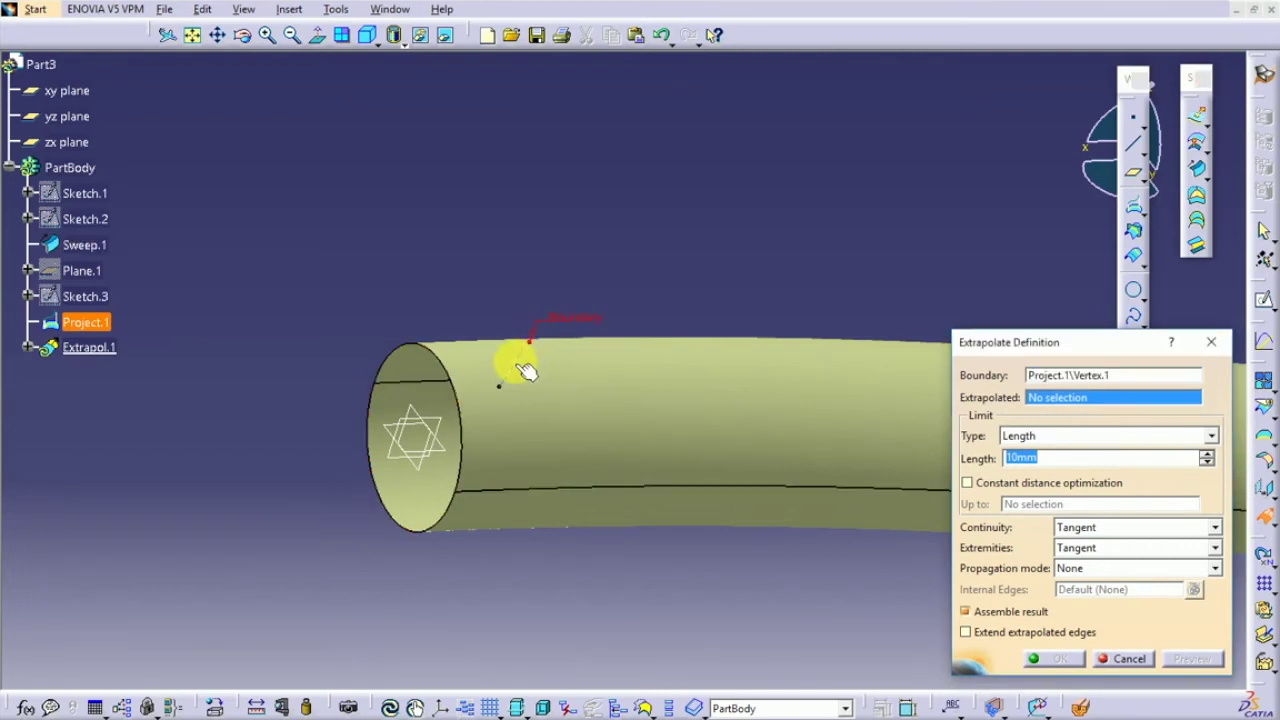
{"action": "left_click", "coordinate": [515, 364]}
{"action": "double_click", "coordinate": [1056, 520]}
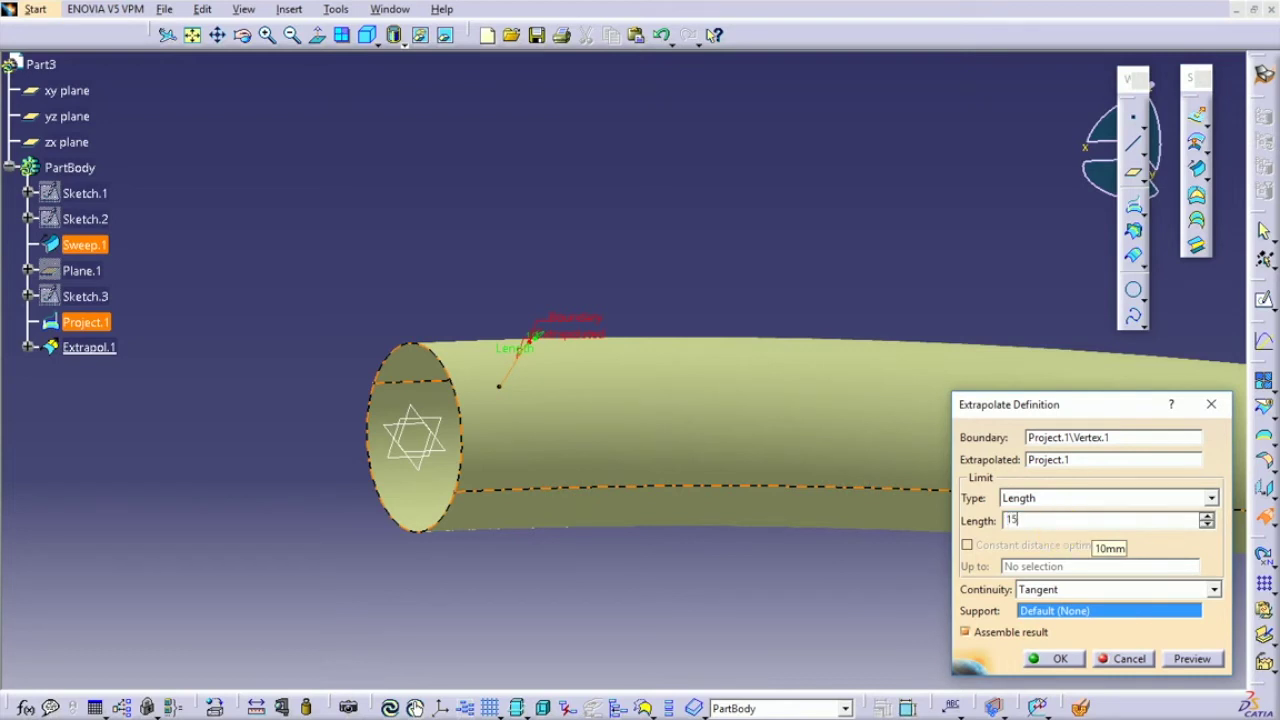
{"action": "left_click", "coordinate": [1203, 662]}
- Assign the swept tube surface as the extrapolation's support and create the extrapolated curve
{"action": "middle_click_drag", "start_coordinate": [851, 231], "coordinate": [889, 442]}
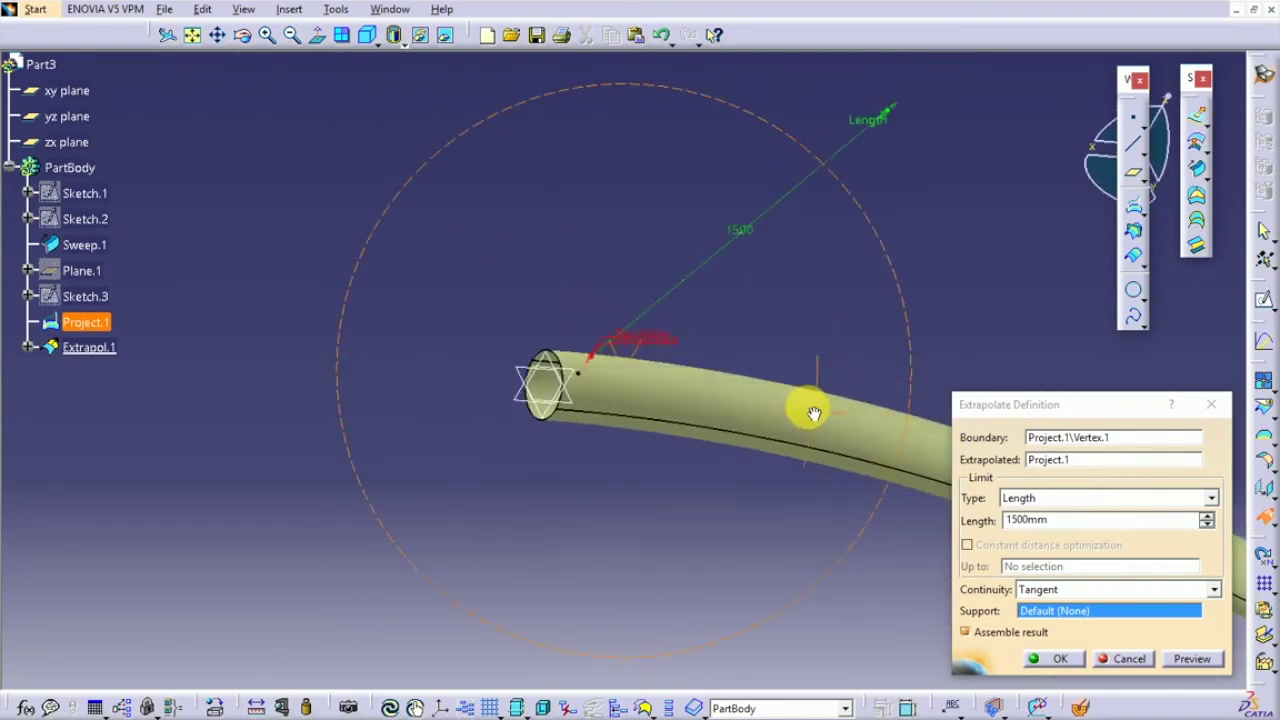
{"action": "middle_click_drag", "start_coordinate": [814, 413], "coordinate": [297, 420]}
{"action": "left_click", "coordinate": [1055, 611]}
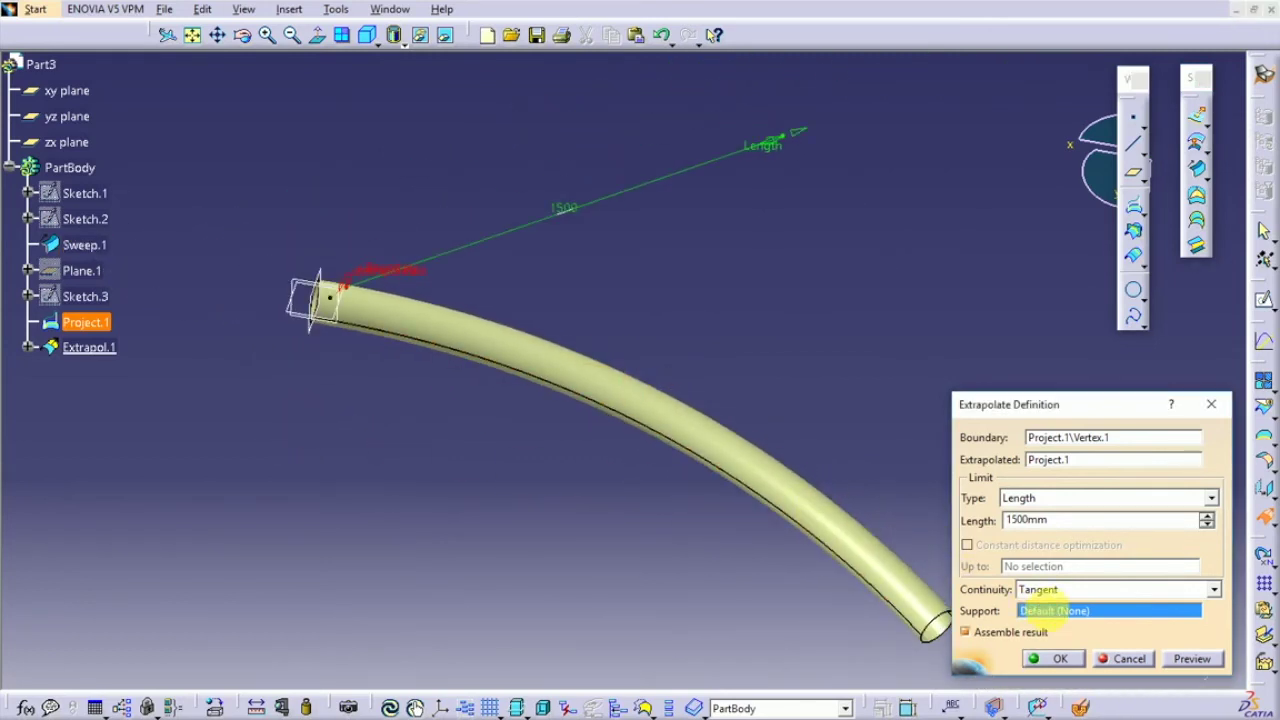
{"action": "left_click", "coordinate": [777, 487]}
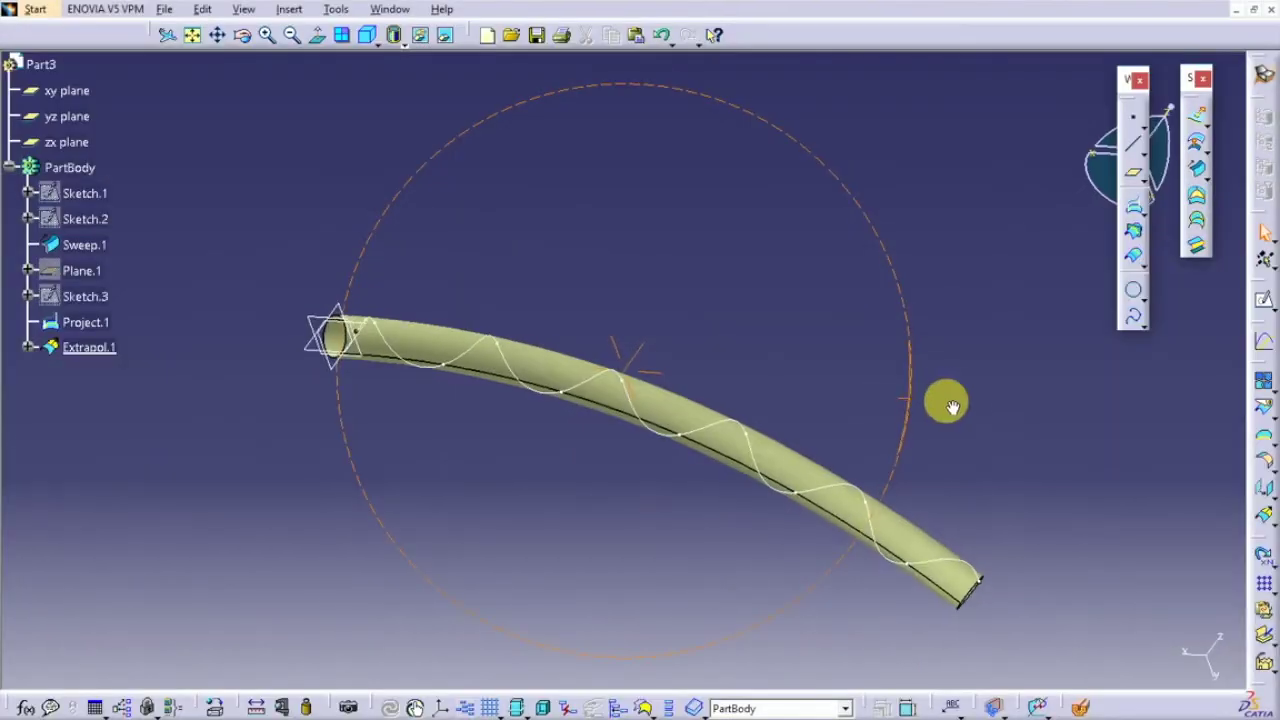
- Create a plane of type Normal to curve on the extrapolated curve at its end vertex near the tube opening
{"action": "middle_click_drag", "start_coordinate": [943, 400], "coordinate": [580, 300]}
{"action": "scroll", "coordinate": [500, 360], "scroll_direction": "up", "scroll_amount": 2}
{"action": "middle_click_drag", "start_coordinate": [409, 429], "coordinate": [814, 523]}
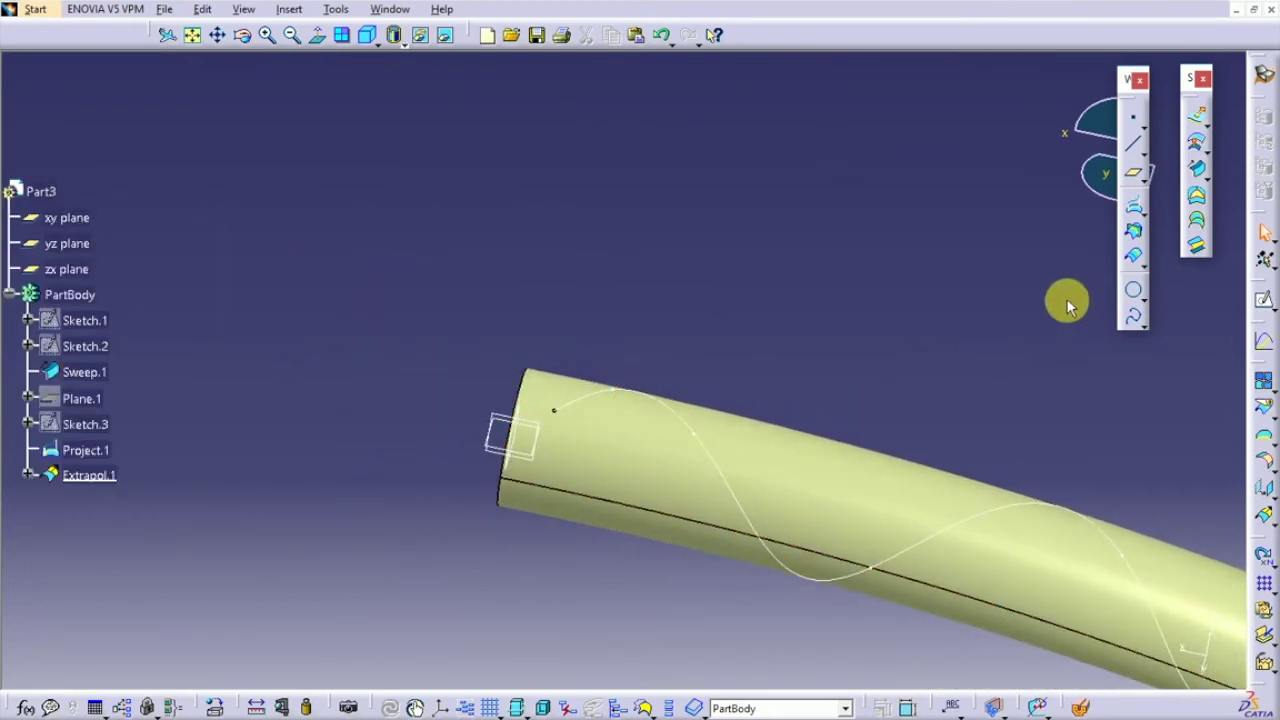
{"action": "left_click", "coordinate": [1133, 175]}
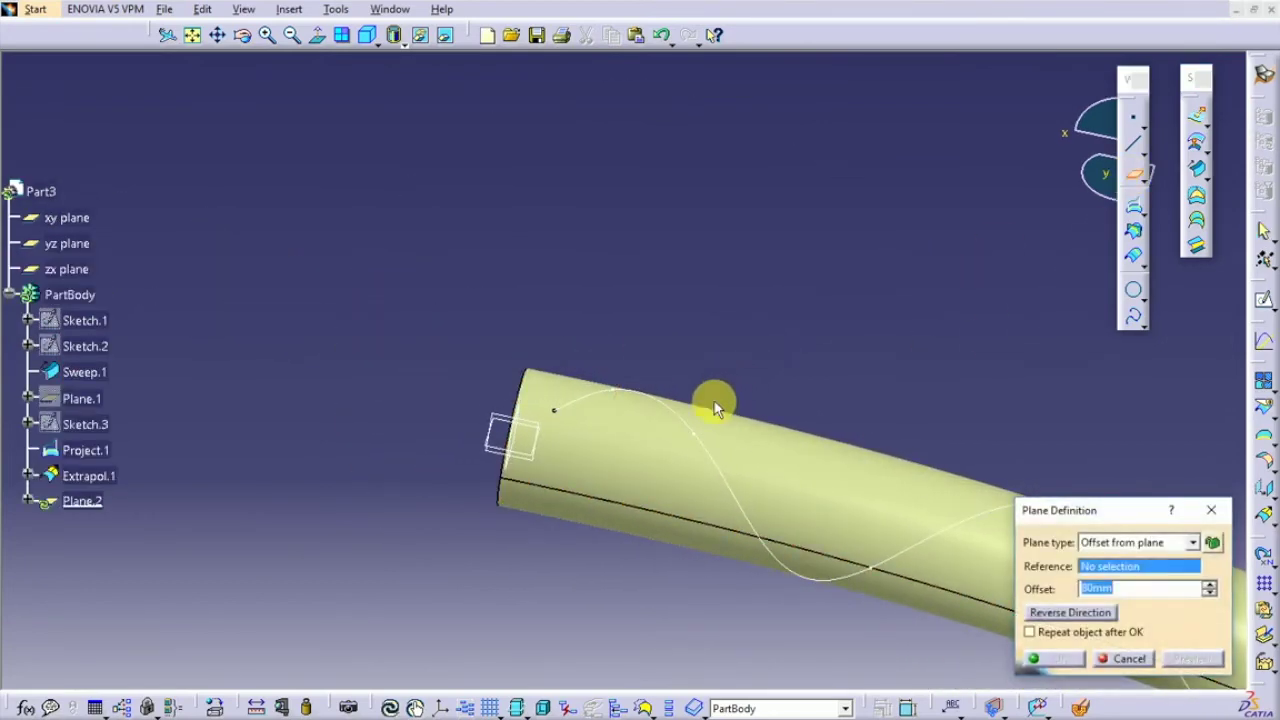
{"action": "left_click", "coordinate": [708, 457]}
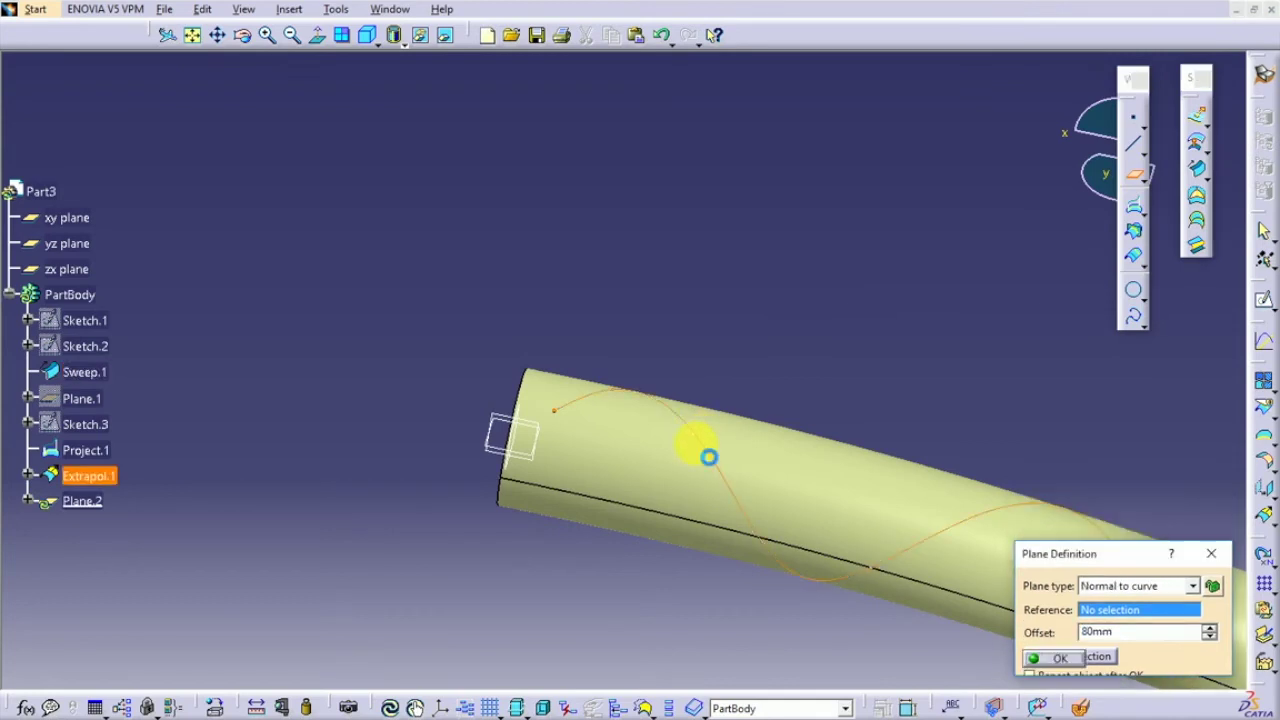
{"action": "left_click", "coordinate": [553, 410]}
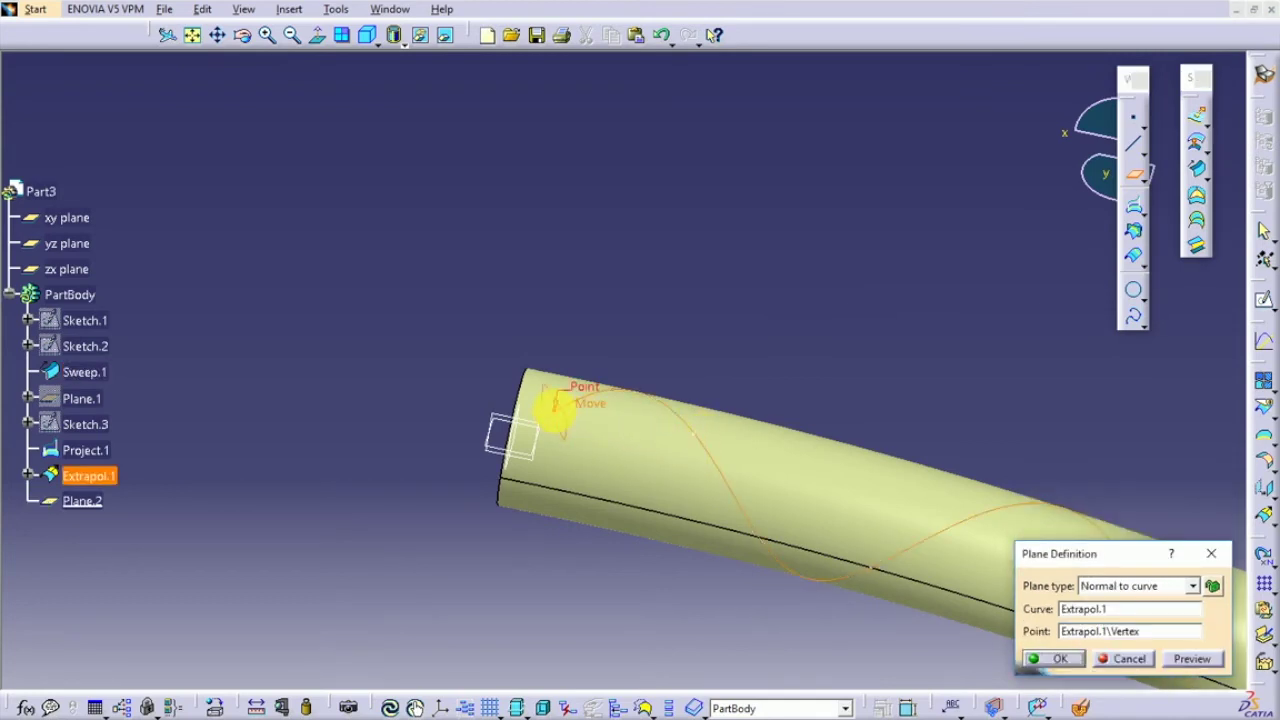
{"action": "left_click", "coordinate": [1053, 658]}
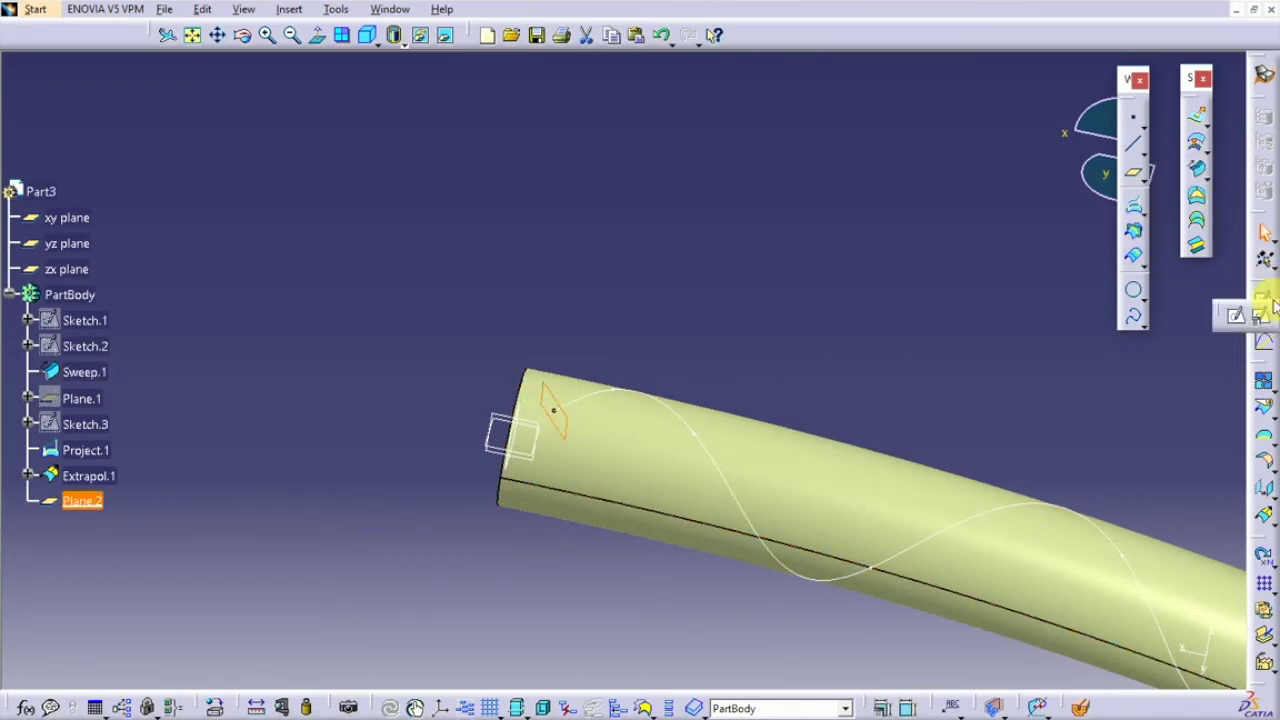
- Sketch a slanted elongated hole with a radius of about 20.4 mm around the curve's end point on the normal plane, and finish the sketch
{"action": "left_click", "coordinate": [1236, 318]}
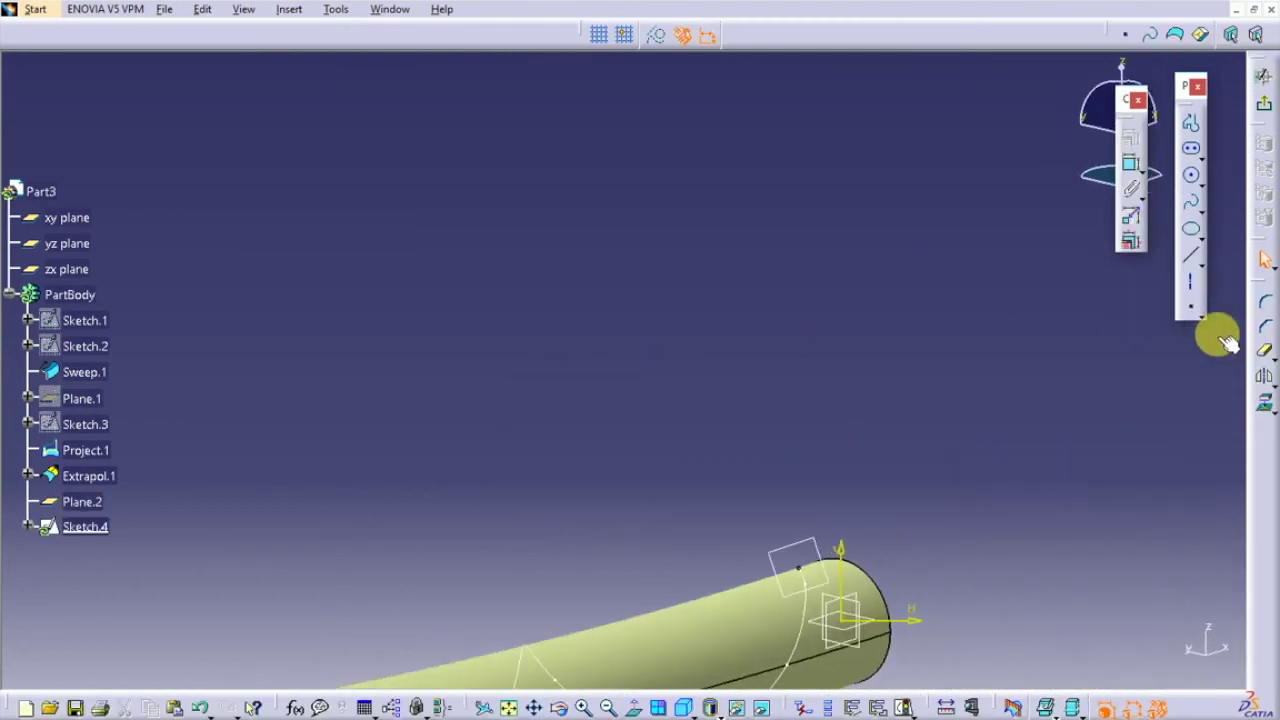
{"action": "middle_click_drag", "start_coordinate": [912, 590], "coordinate": [740, 155]}
{"action": "left_click", "coordinate": [1191, 149]}
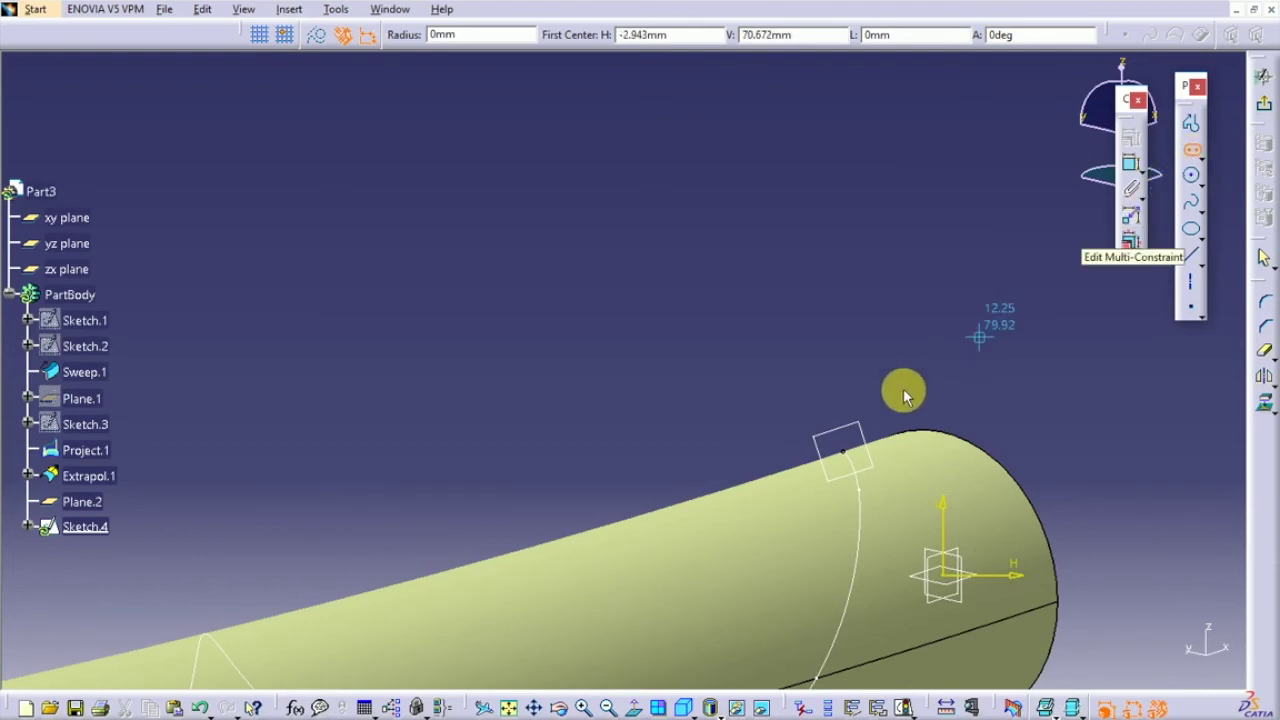
{"action": "left_click", "coordinate": [765, 493]}
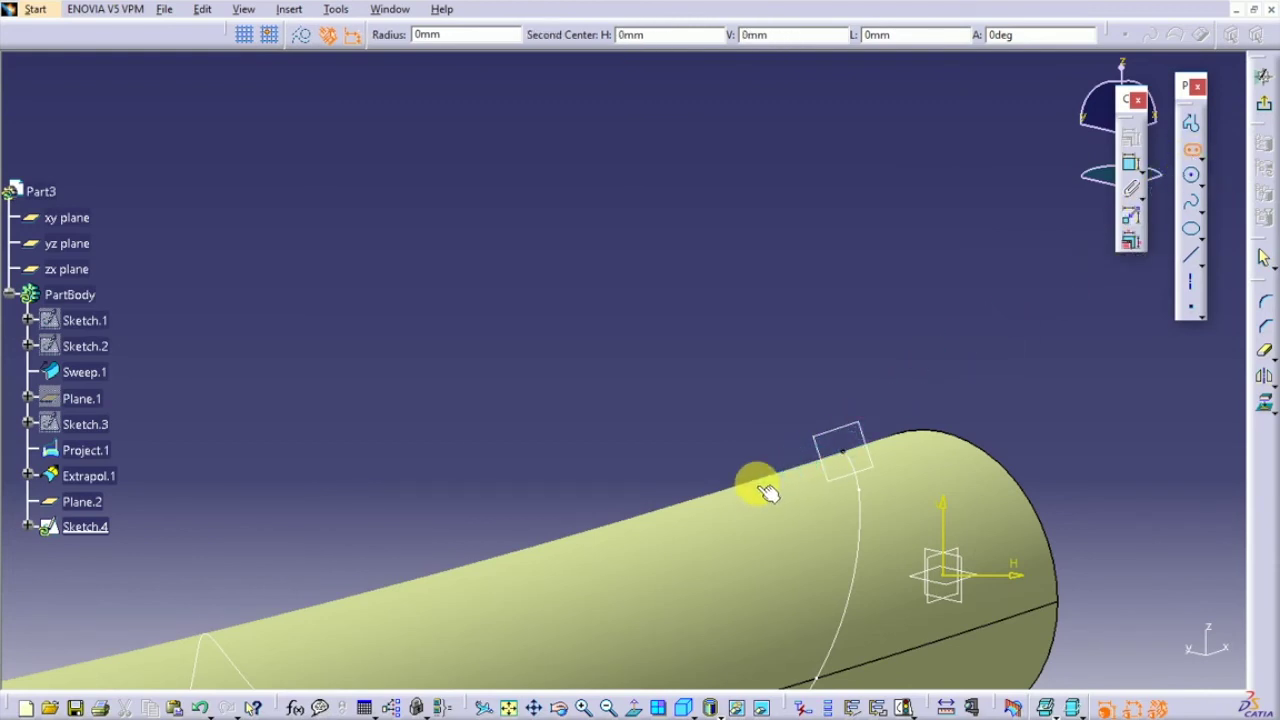
{"action": "left_click", "coordinate": [918, 442]}
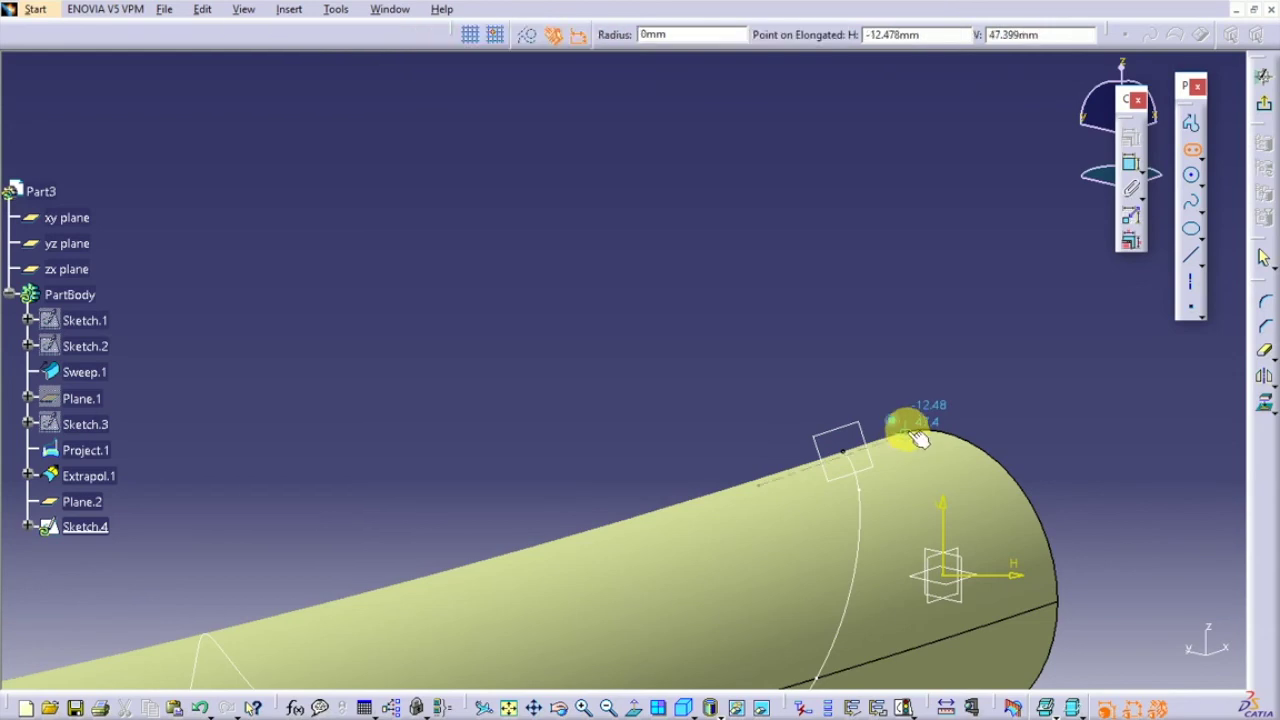
{"action": "left_click", "coordinate": [884, 384]}
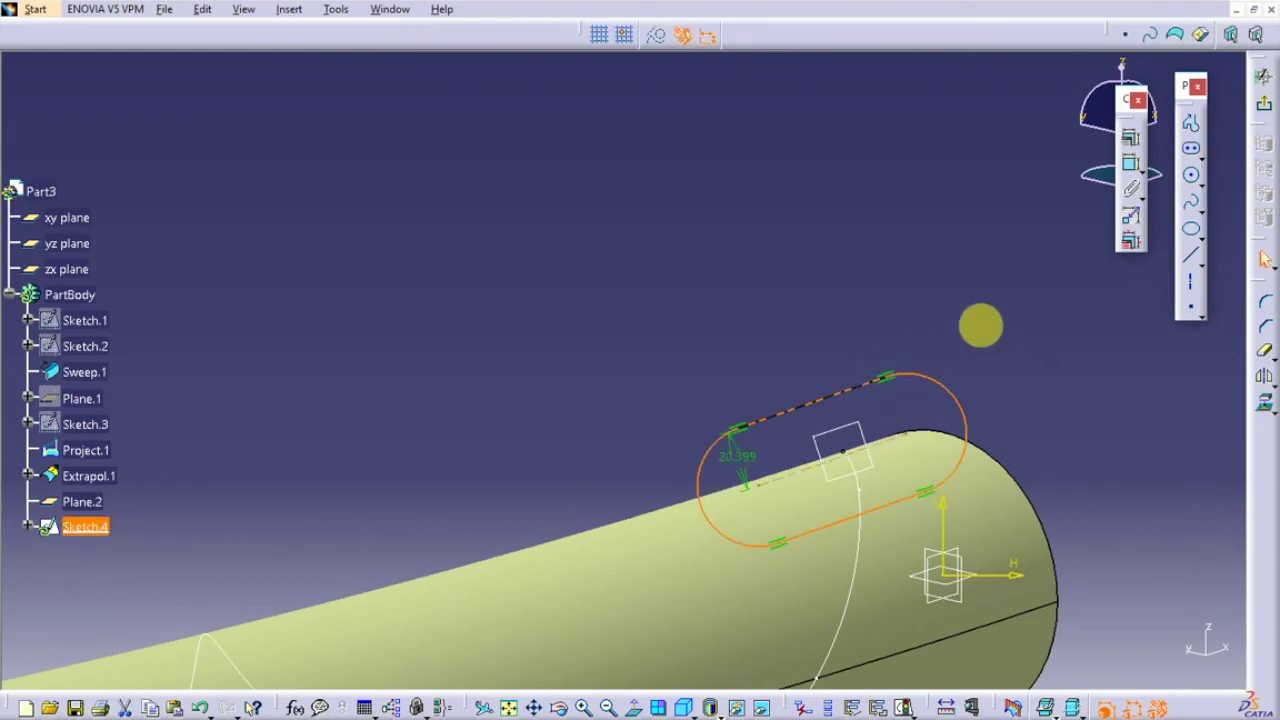
{"action": "left_click", "coordinate": [1261, 66]}
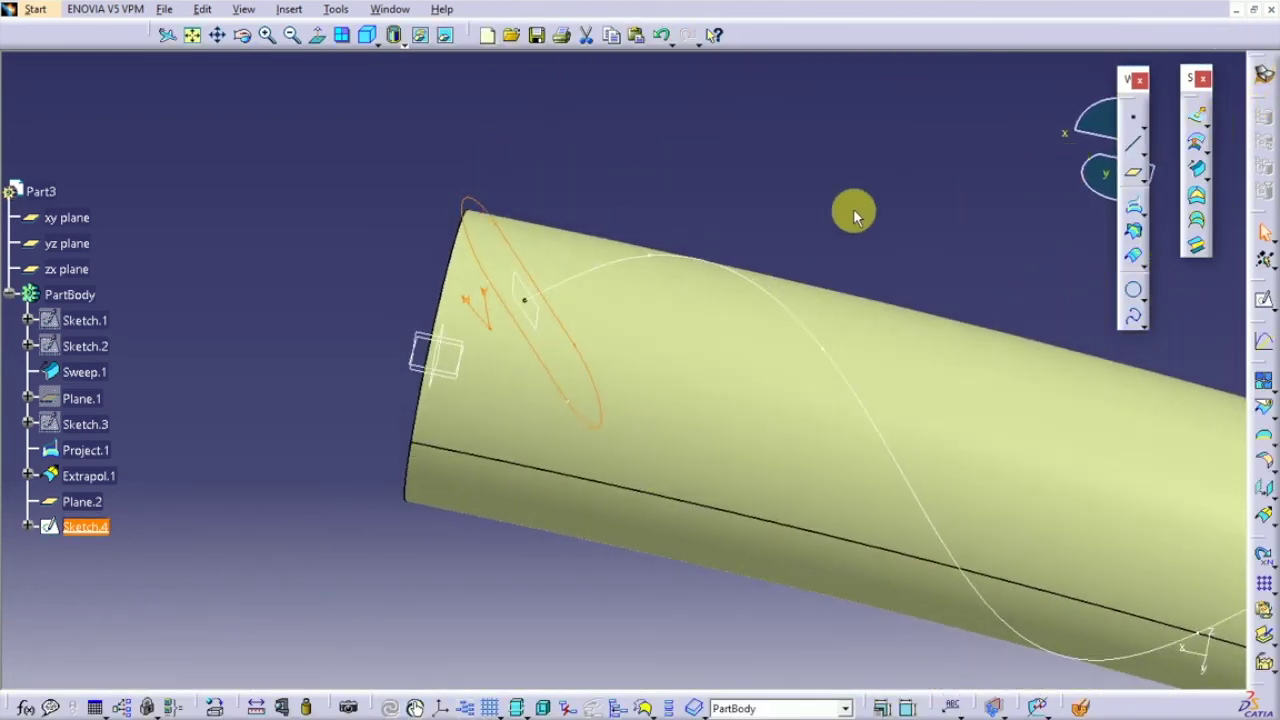
{"action": "left_click", "coordinate": [610, 487]}
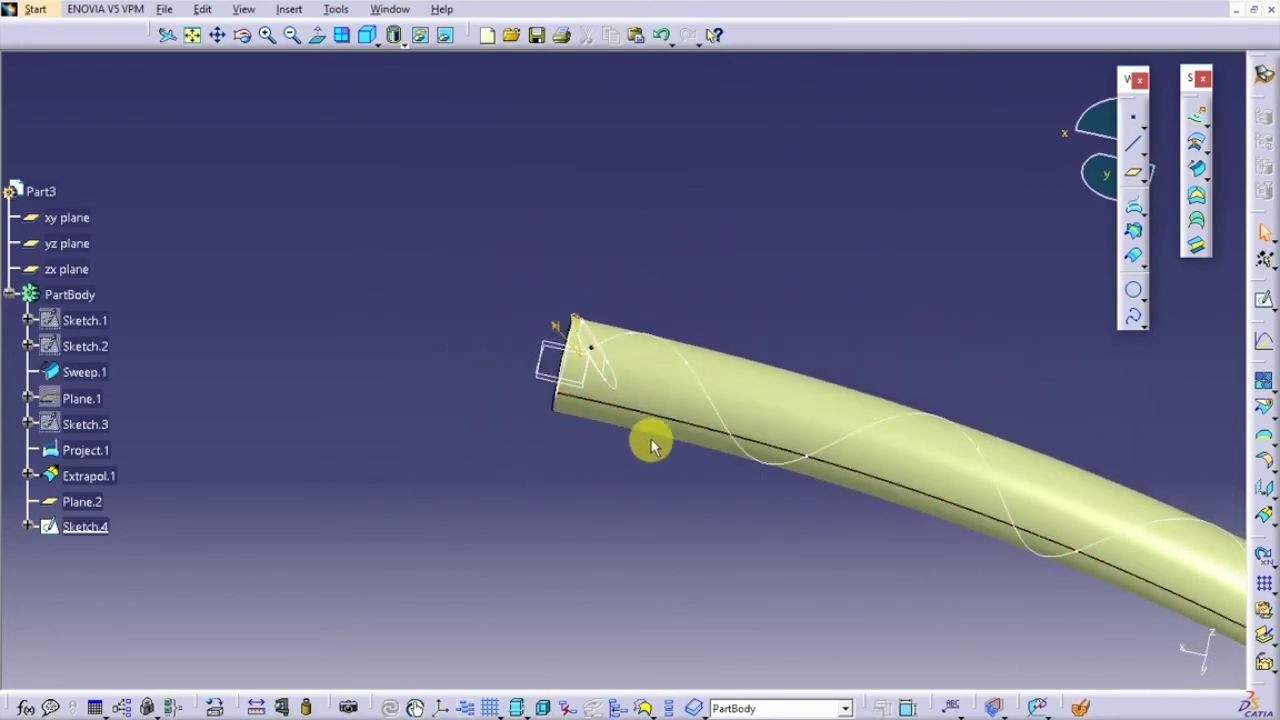
- Set up an explicit swept surface with the elongated sketch as profile and the extrapolated curve as guide curve, and preview it
{"action": "left_click", "coordinate": [1207, 173]}
{"action": "left_click", "coordinate": [1231, 181]}
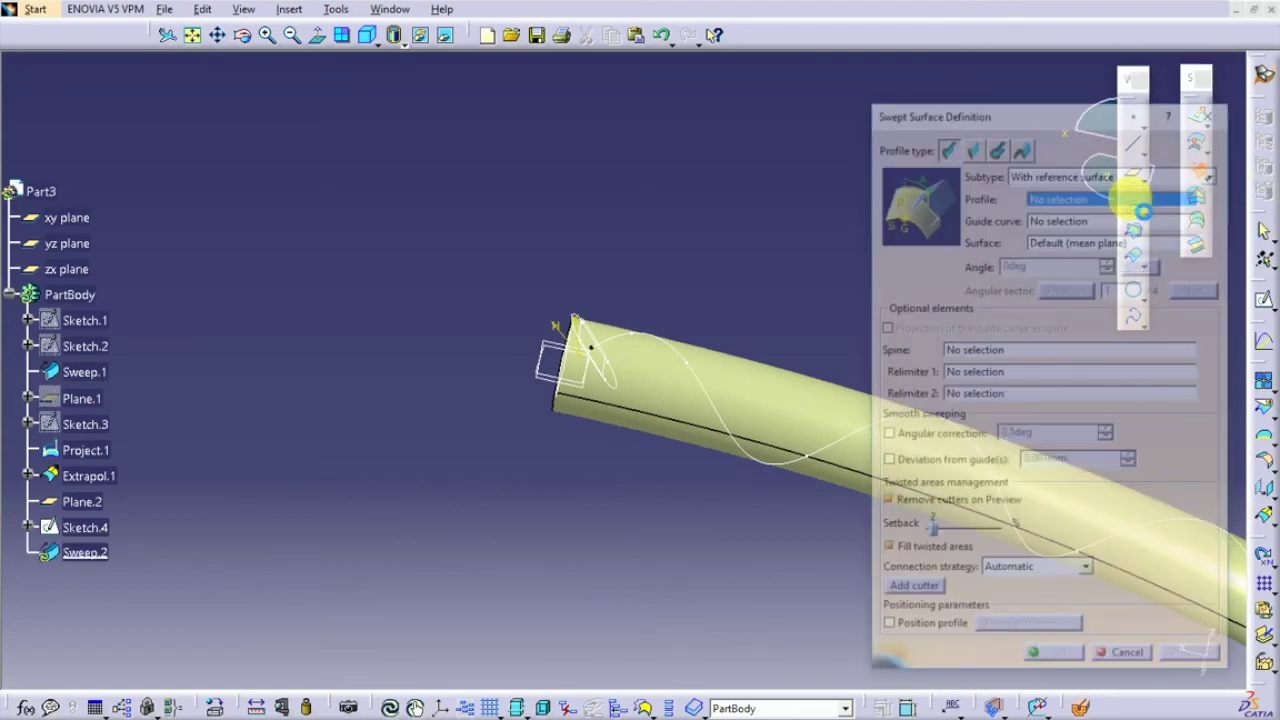
{"action": "left_click", "coordinate": [610, 375]}
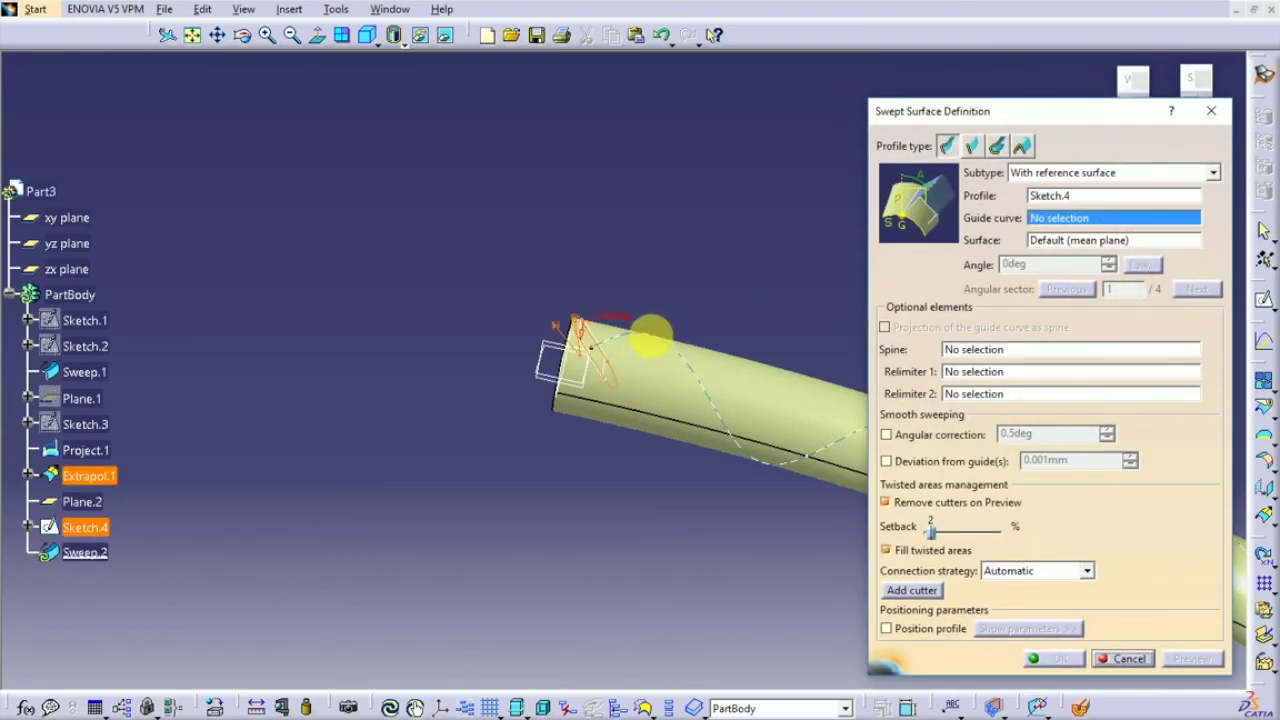
{"action": "left_click", "coordinate": [655, 337]}
{"action": "middle_click_drag", "start_coordinate": [700, 443], "coordinate": [429, 534]}
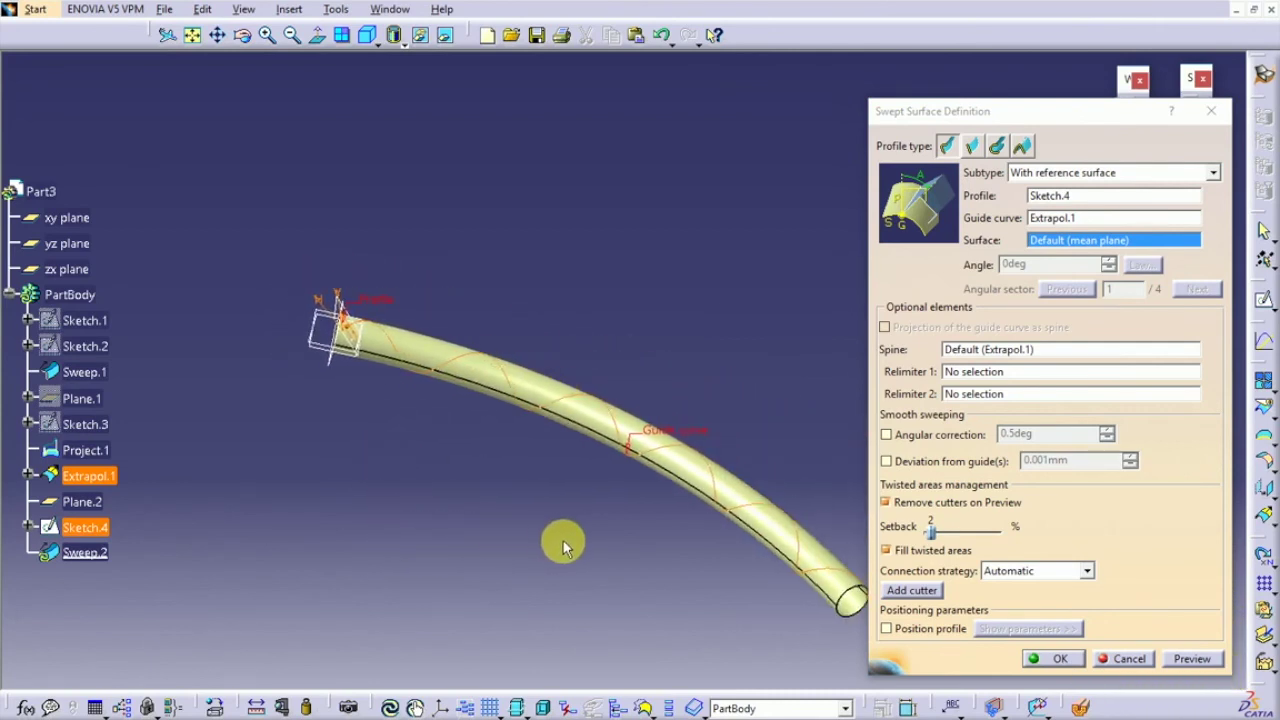
{"action": "middle_click_drag", "start_coordinate": [543, 540], "coordinate": [735, 588]}
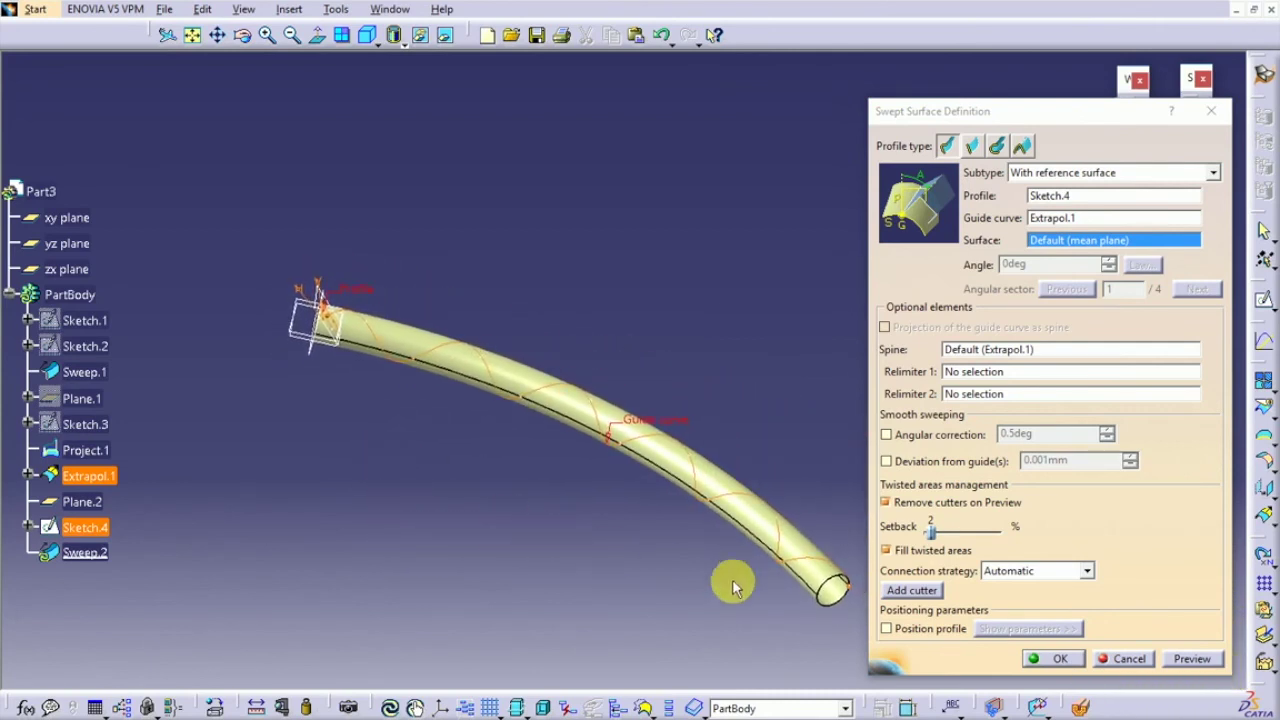
{"action": "left_click", "coordinate": [1195, 662]}
{"action": "middle_click_drag", "start_coordinate": [614, 529], "coordinate": [635, 542], "text": "ctrl"}
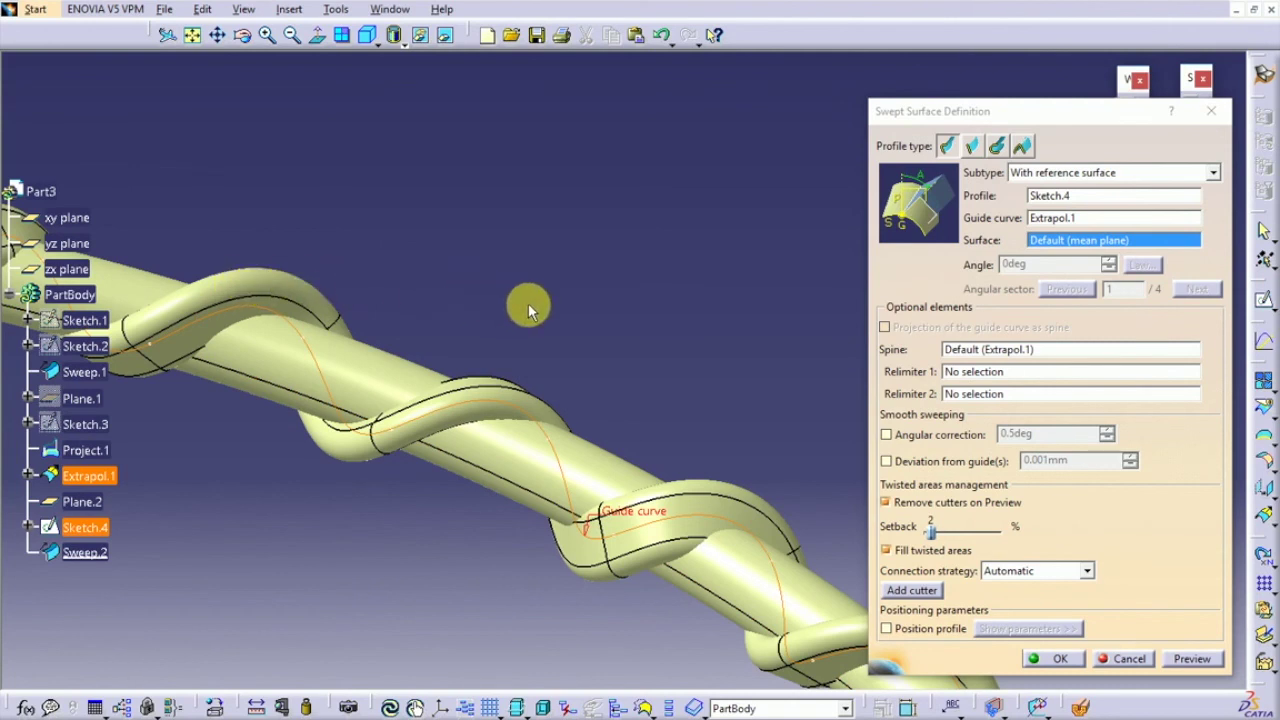
- Assign the tube surface as the sweep's reference surface, preview the result and create the swept surface
{"action": "left_click", "coordinate": [598, 468]}
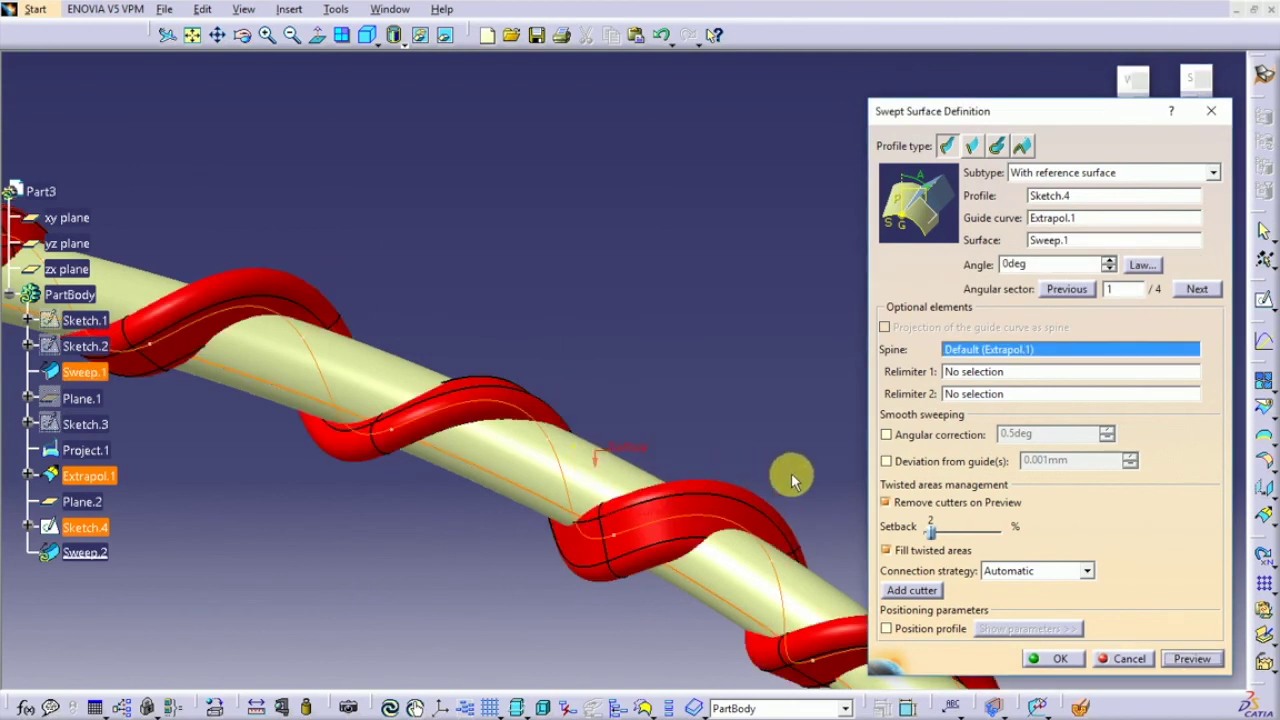
{"action": "left_click", "coordinate": [1190, 660]}
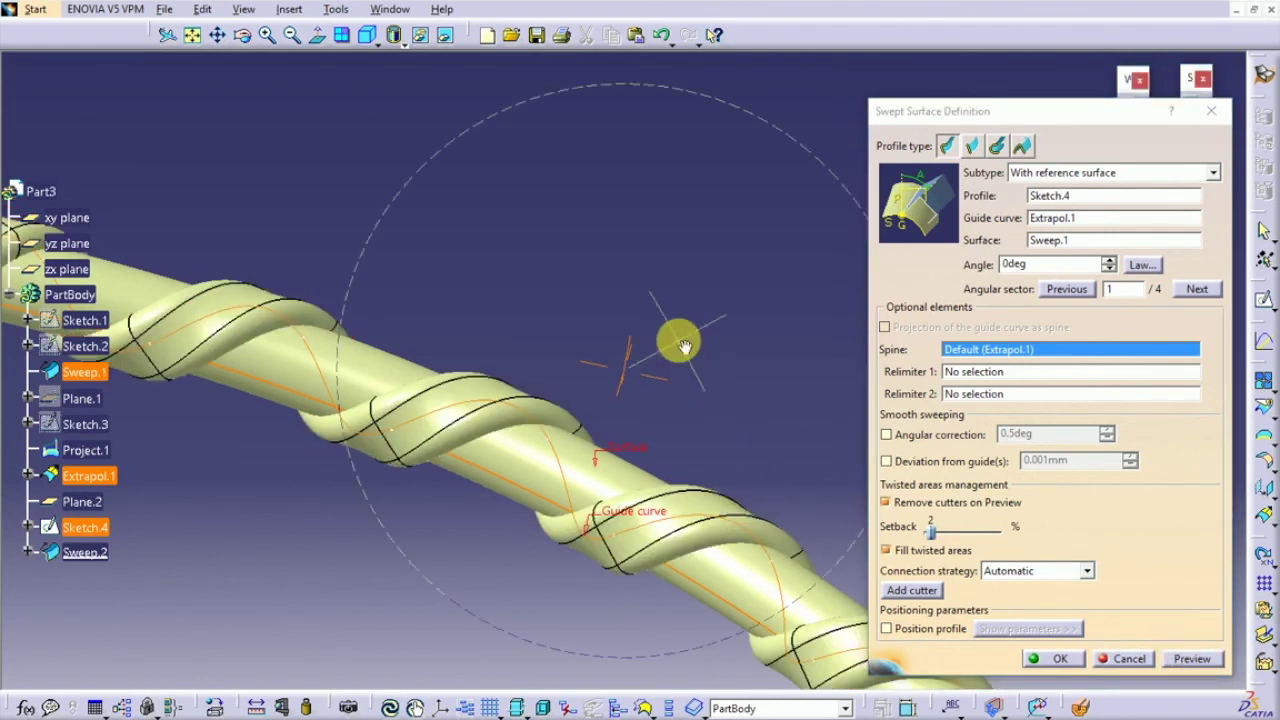
{"action": "middle_click_drag", "start_coordinate": [677, 340], "coordinate": [355, 335]}
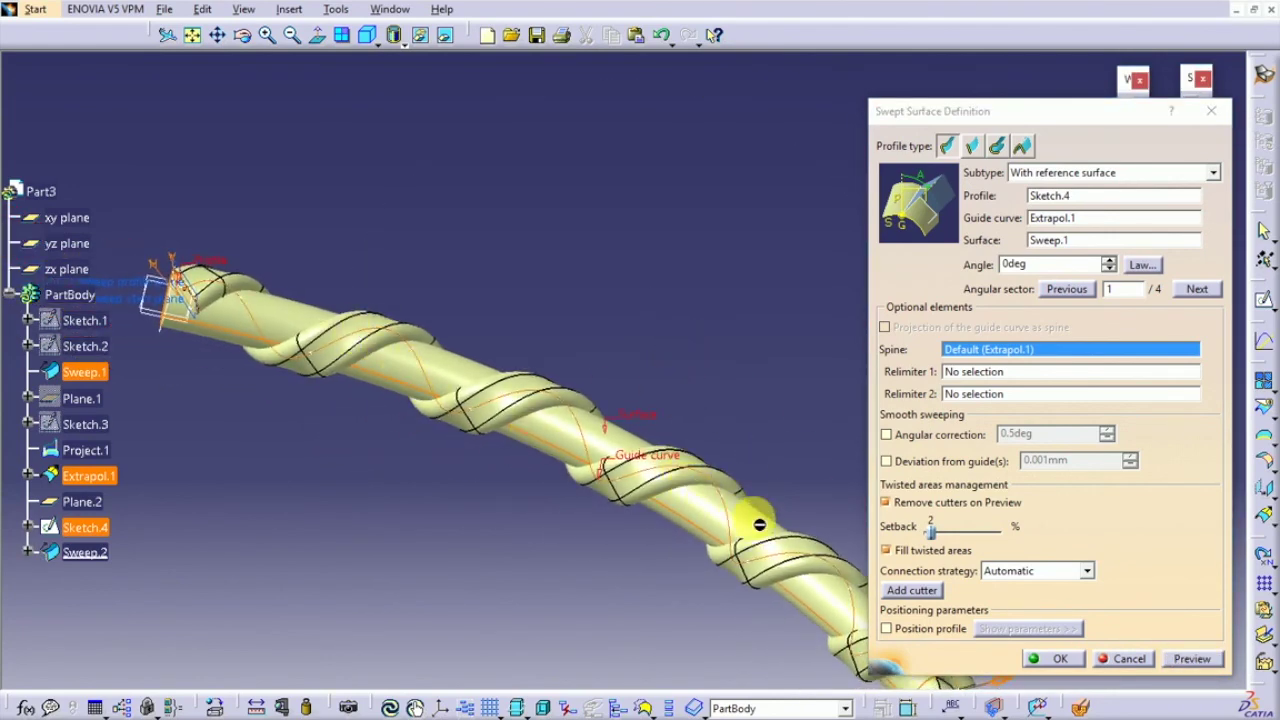
{"action": "middle_click_drag", "start_coordinate": [760, 524], "coordinate": [765, 487]}
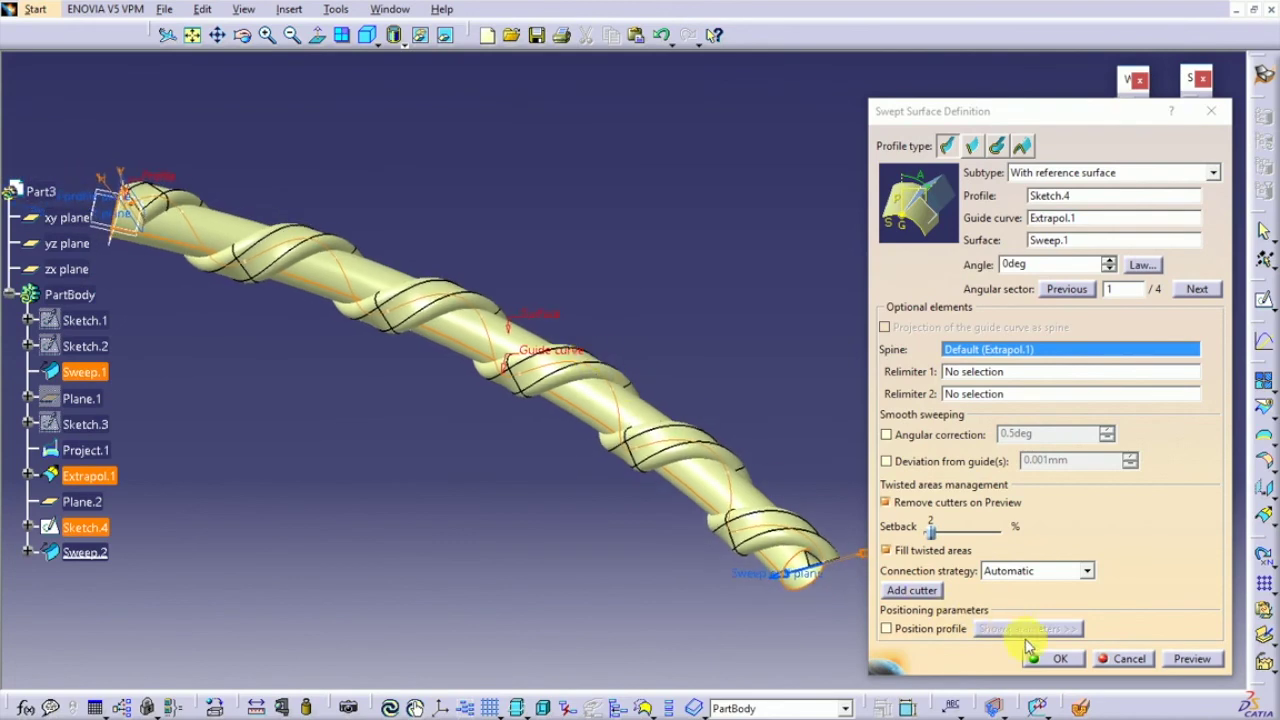
{"action": "left_click", "coordinate": [1050, 658]}
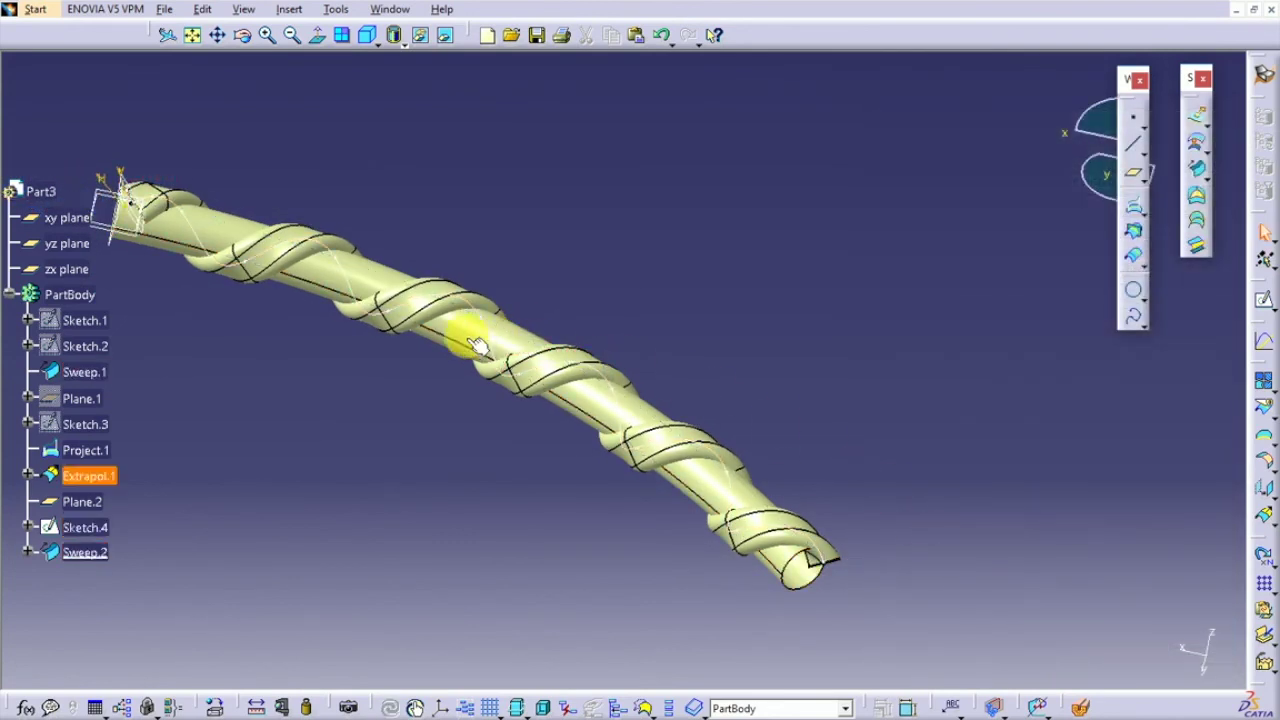
- Hide the plane normal to the curve together with the elongated profile sketch
{"action": "left_click", "coordinate": [85, 527], "text": "ctrl"}
{"action": "right_click", "coordinate": [86, 527]}
{"action": "left_click", "coordinate": [180, 217]}
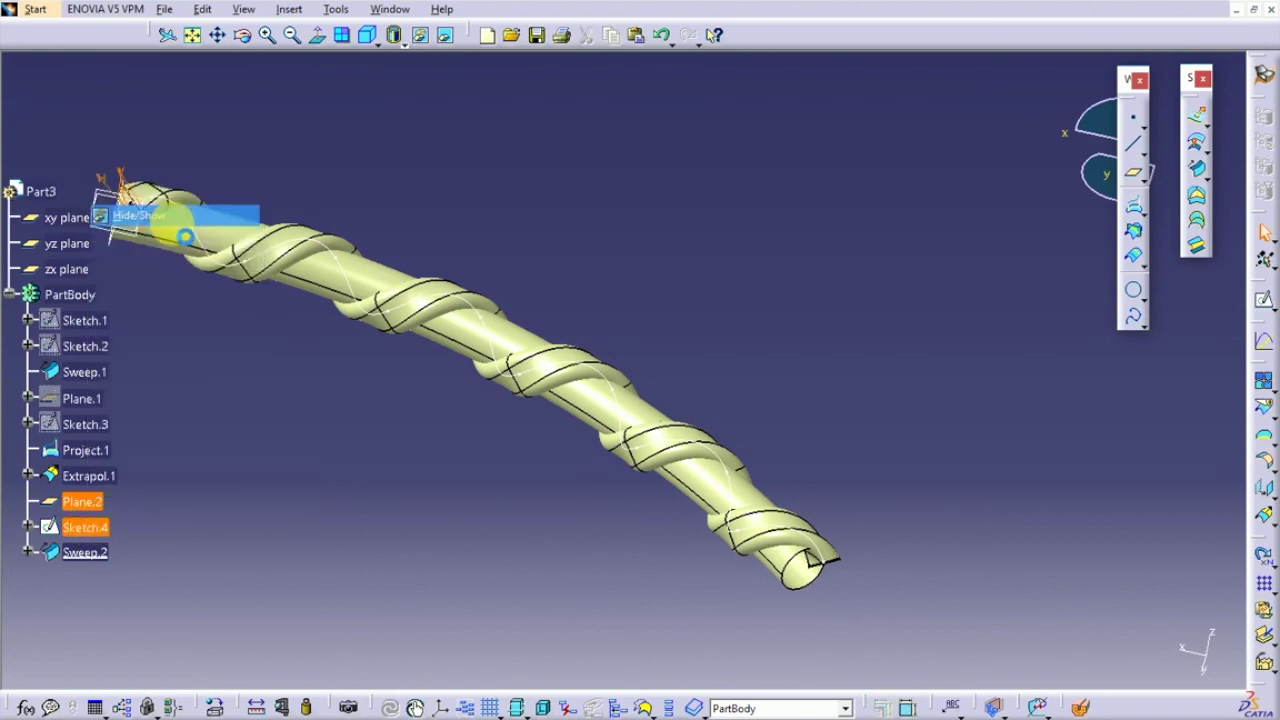
- Open the extended colour palette for the fill colour in the spiral sweep's graphic properties
{"action": "right_click", "coordinate": [86, 552]}
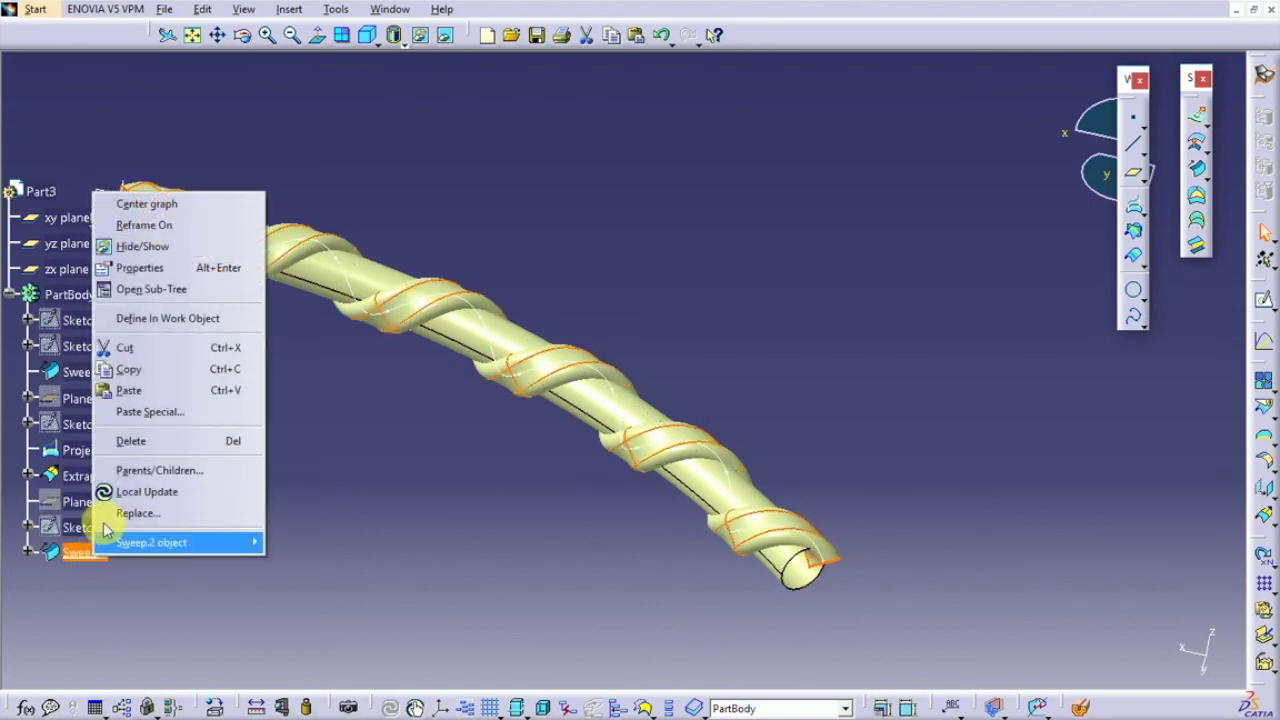
{"action": "left_click", "coordinate": [146, 276]}
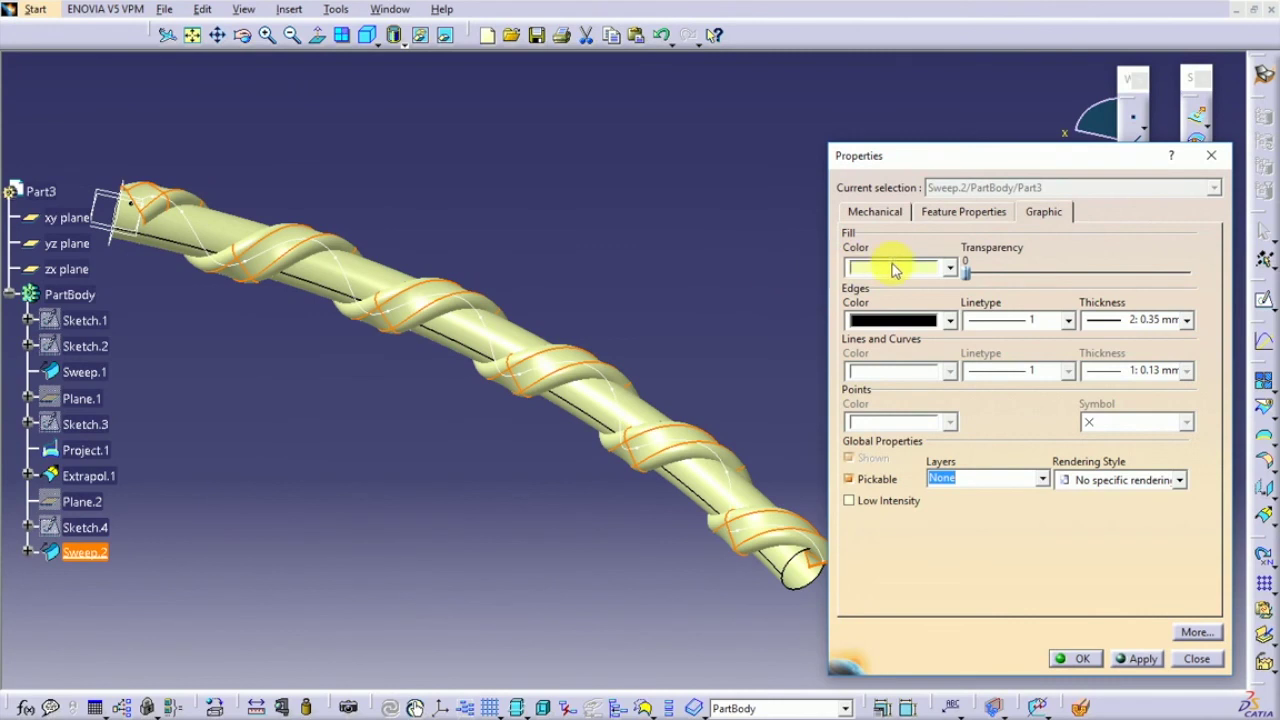
{"action": "left_click", "coordinate": [946, 270]}
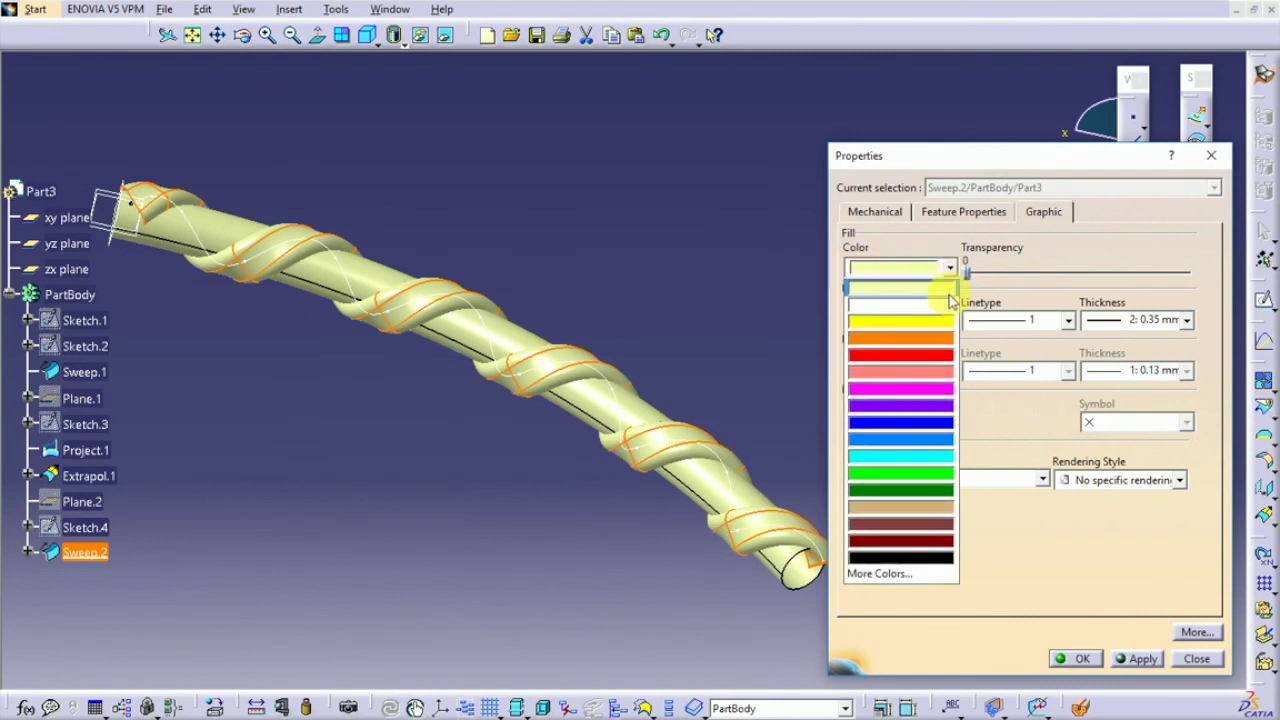
{"action": "left_click", "coordinate": [888, 574]}
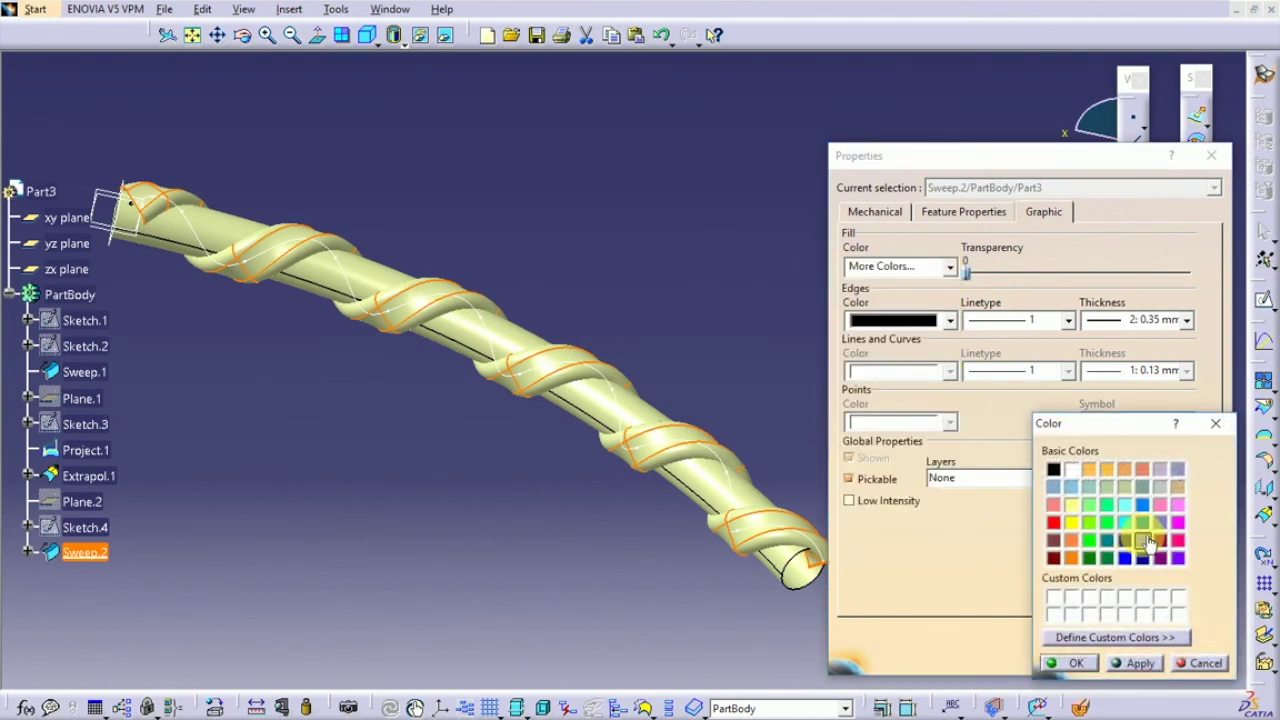